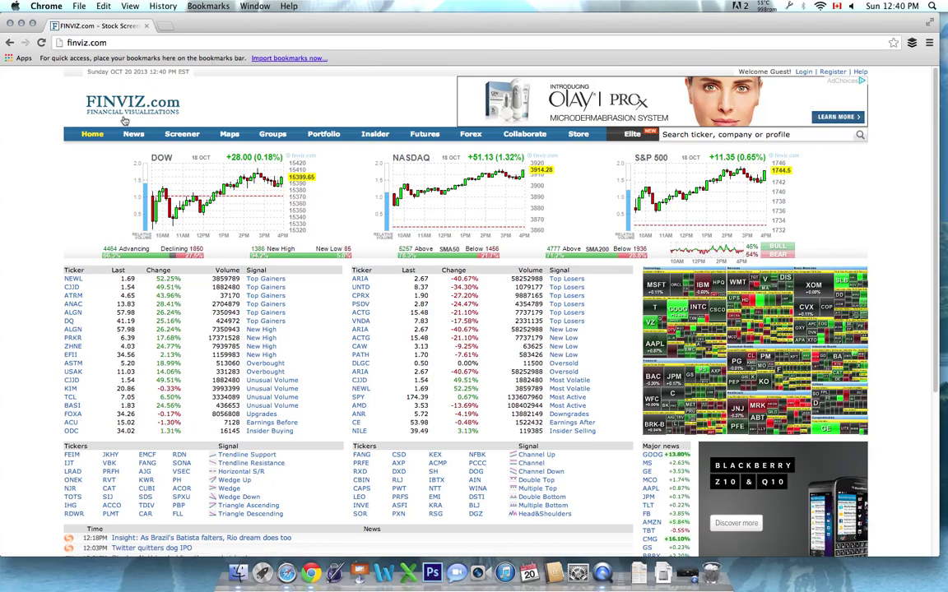
# Step: Open the Screener from the top navigation to list all 6729 unfiltered stocks
pyautogui.click(179, 135)
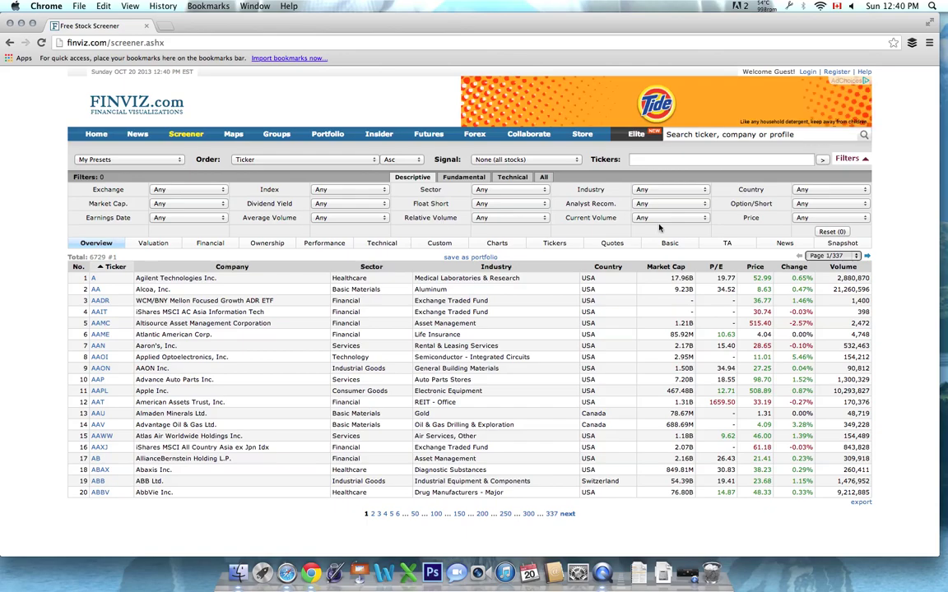
# Step: Set the Price filter to Under $5 after briefly trying Under $1, leaving 930 stocks
pyautogui.click(864, 218)
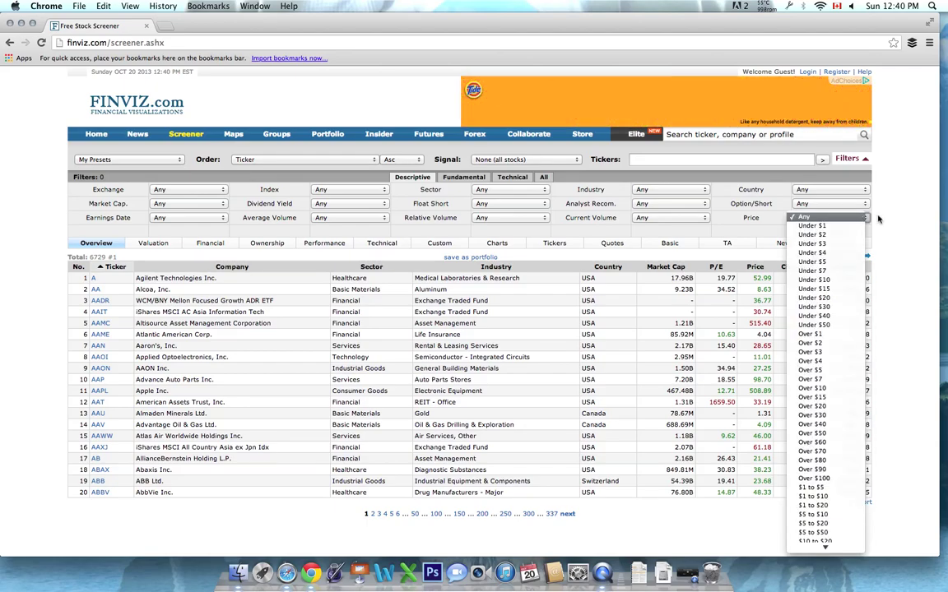
pyautogui.click(868, 219)
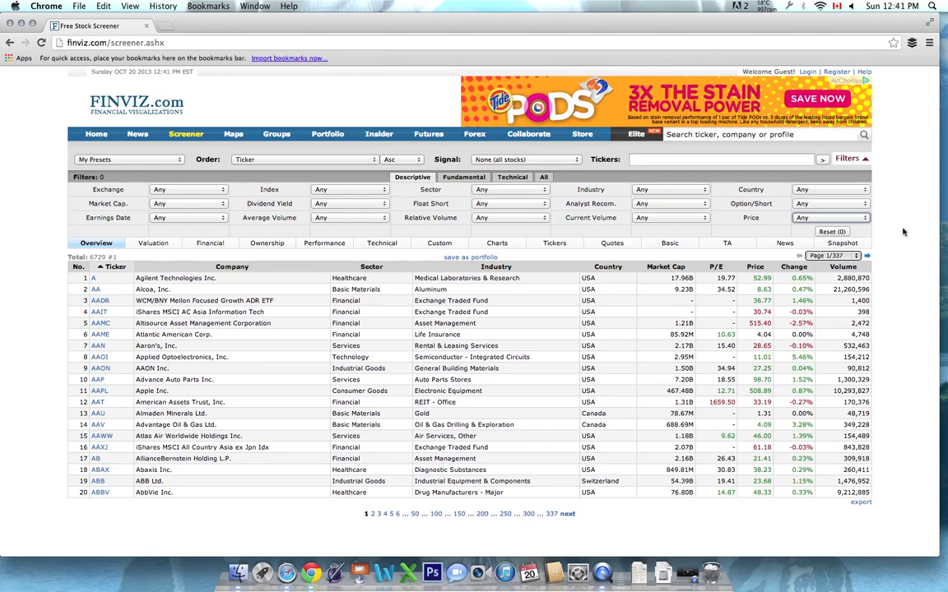
pyautogui.click(837, 218)
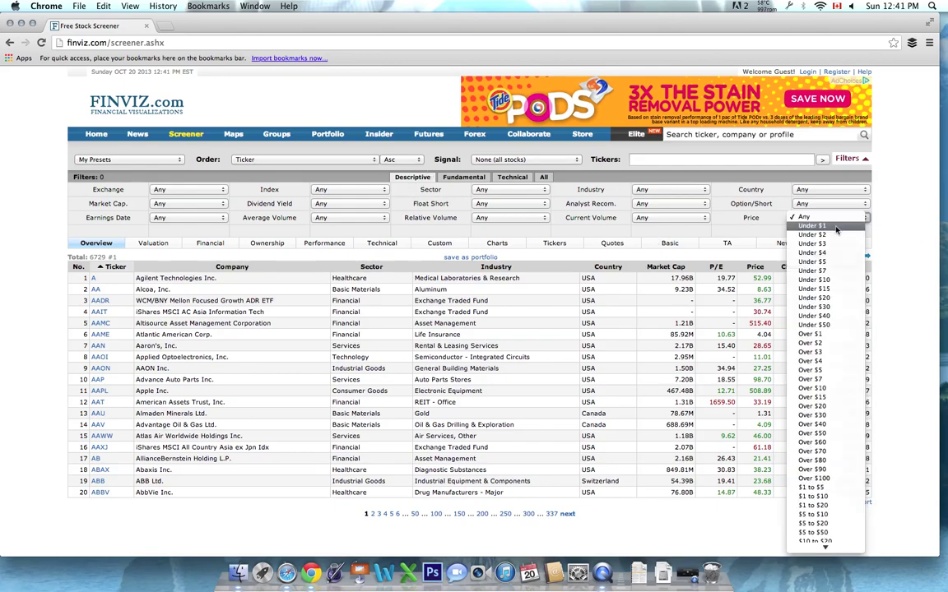
pyautogui.click(823, 226)
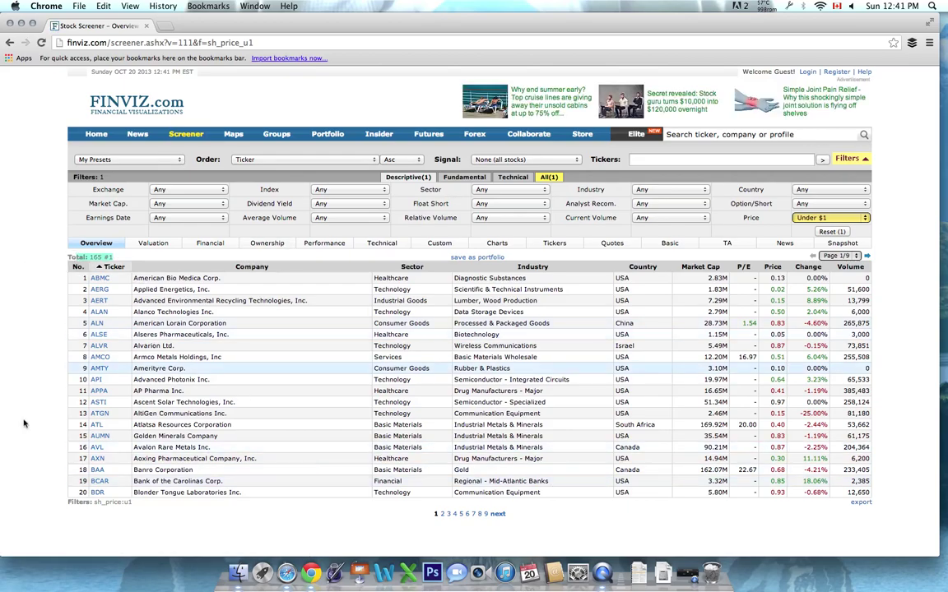
pyautogui.click(859, 221)
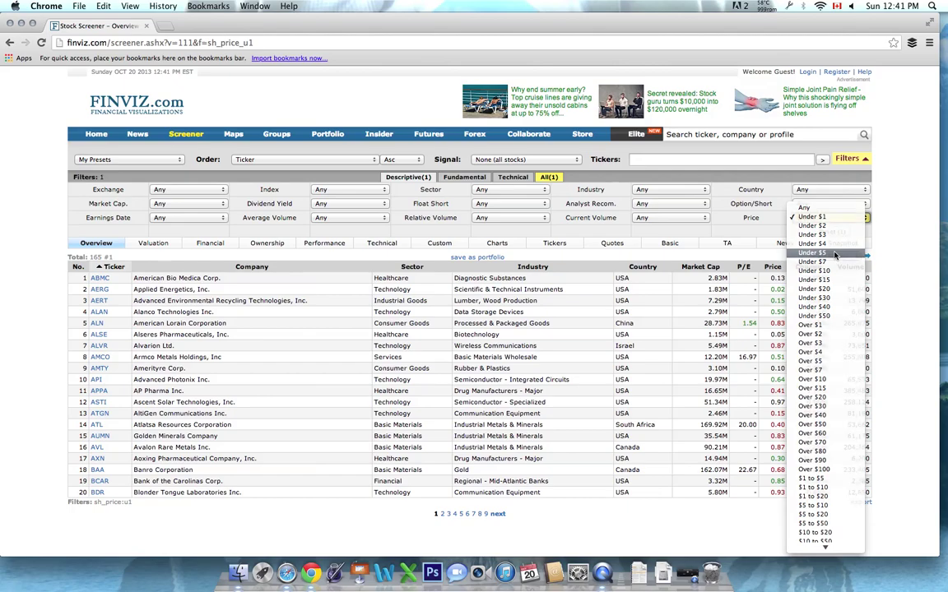
pyautogui.click(835, 254)
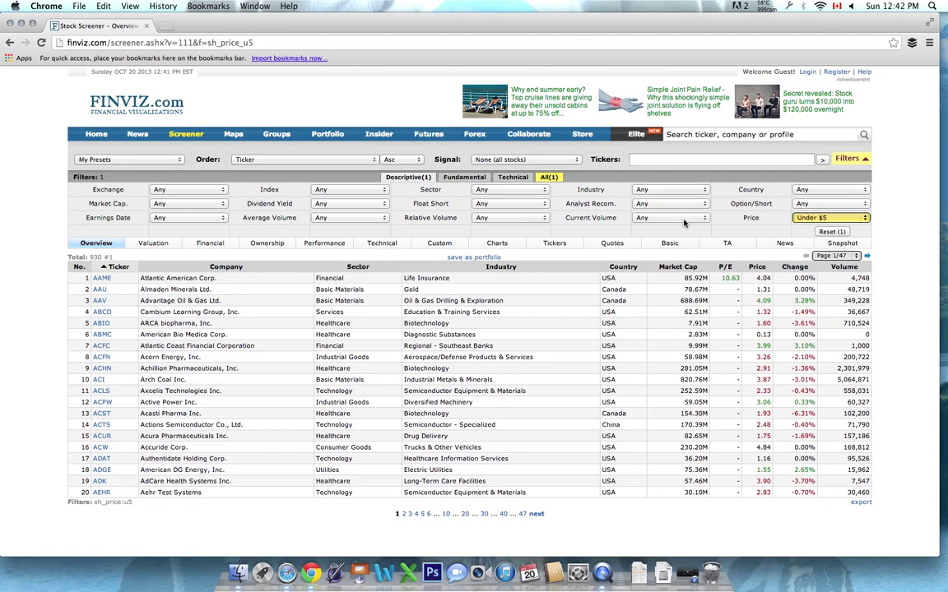
# Step: Set Current Volume to Over 200K instead of Over 500K (342 results), keeping Market Cap at Any
pyautogui.click(684, 218)
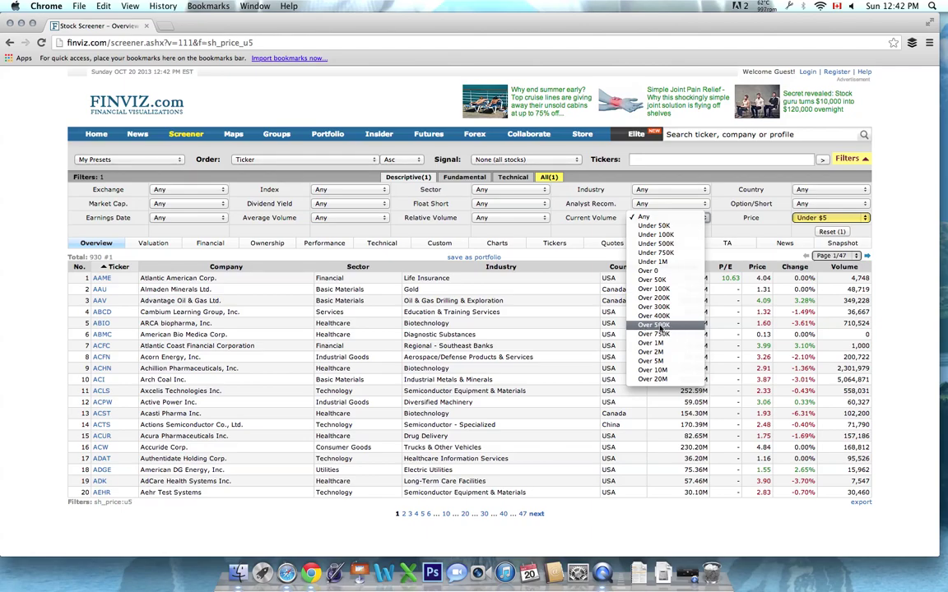
pyautogui.click(655, 325)
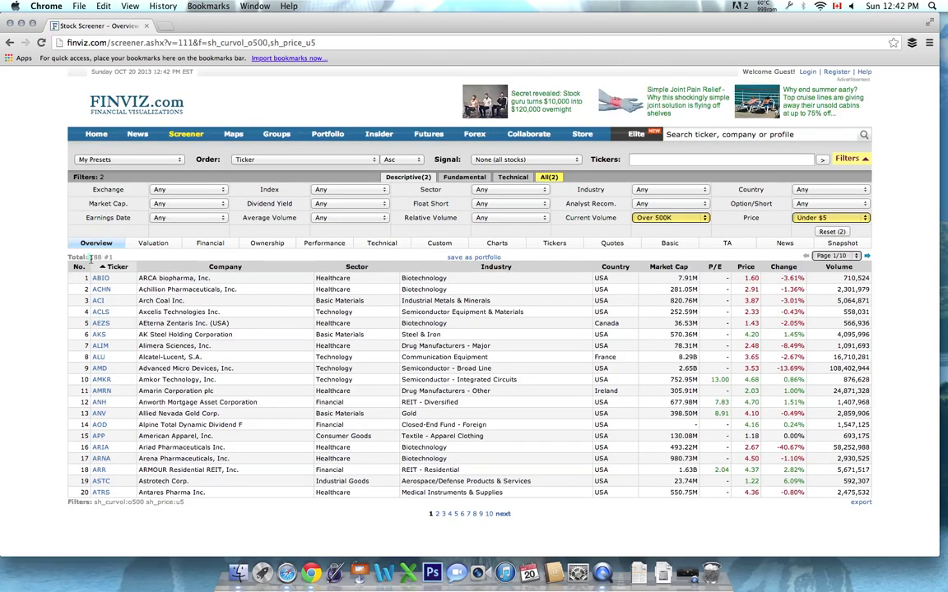
pyautogui.moveTo(91, 257); pyautogui.dragTo(114, 258)
pyautogui.click(866, 236)
pyautogui.click(700, 219)
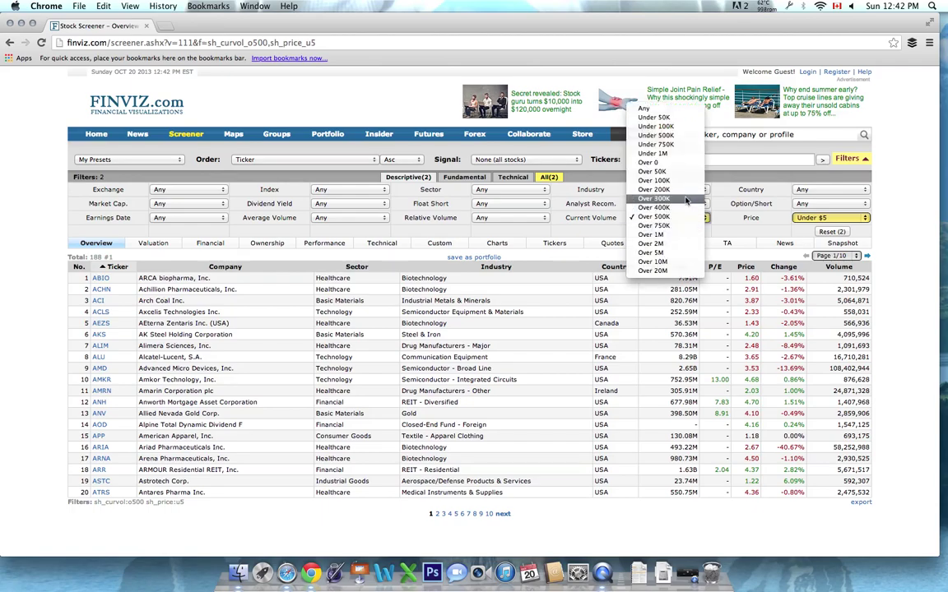
pyautogui.click(675, 190)
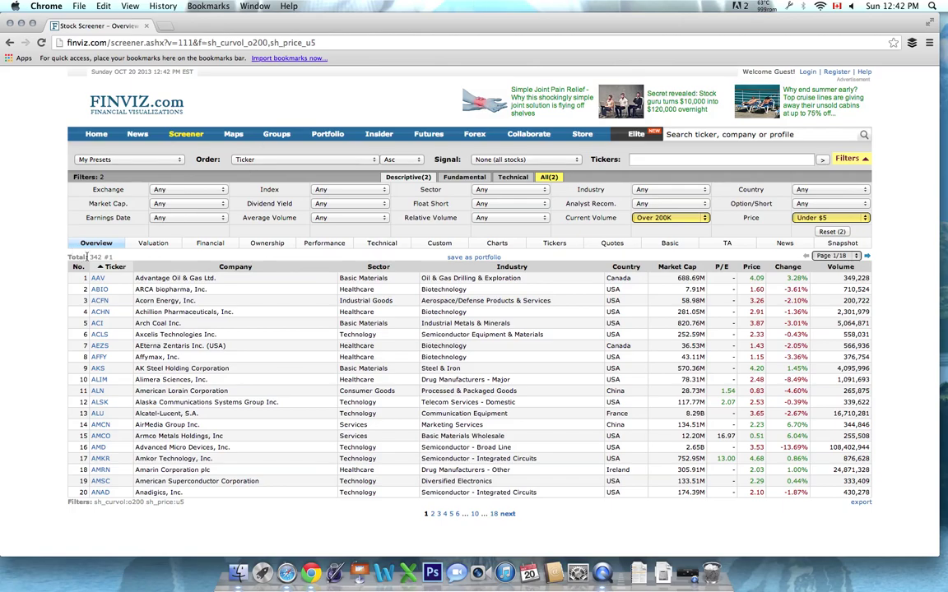
pyautogui.moveTo(88, 257); pyautogui.dragTo(119, 257)
pyautogui.click(32, 269)
pyautogui.click(188, 205)
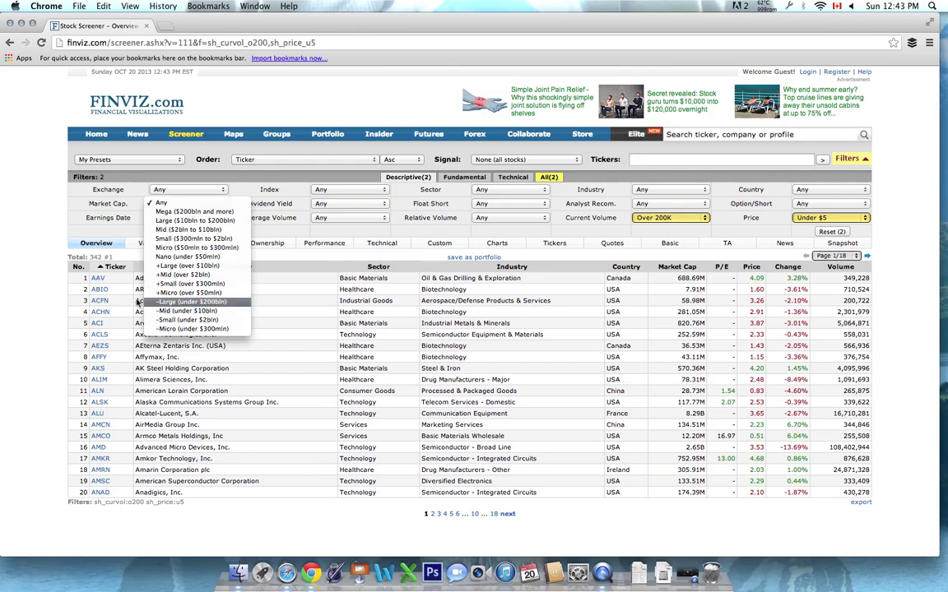
pyautogui.click(35, 265)
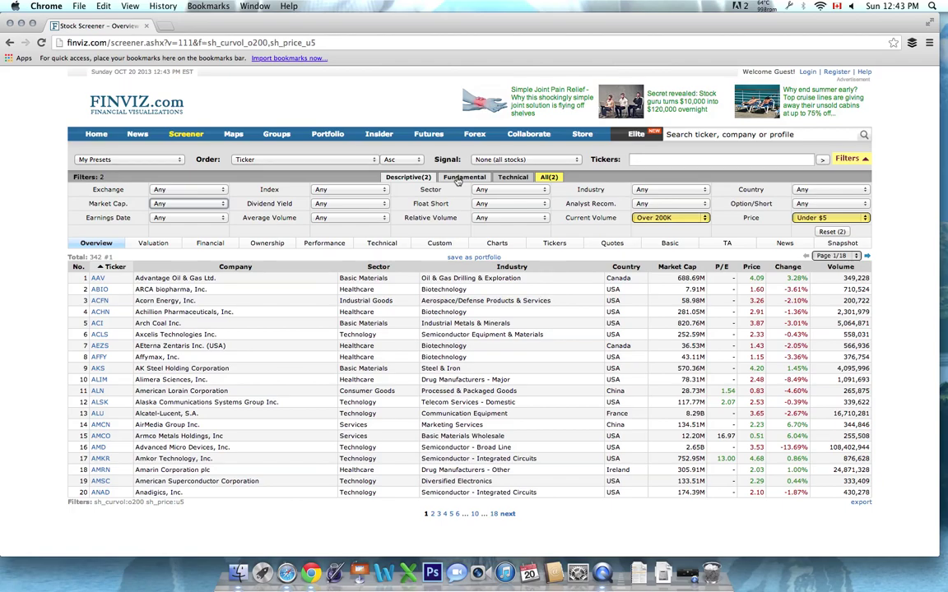
# Step: In the Fundamental filters, set Debt/Equity to Under 0.5 and Current Ratio to Over 1.5
pyautogui.click(458, 178)
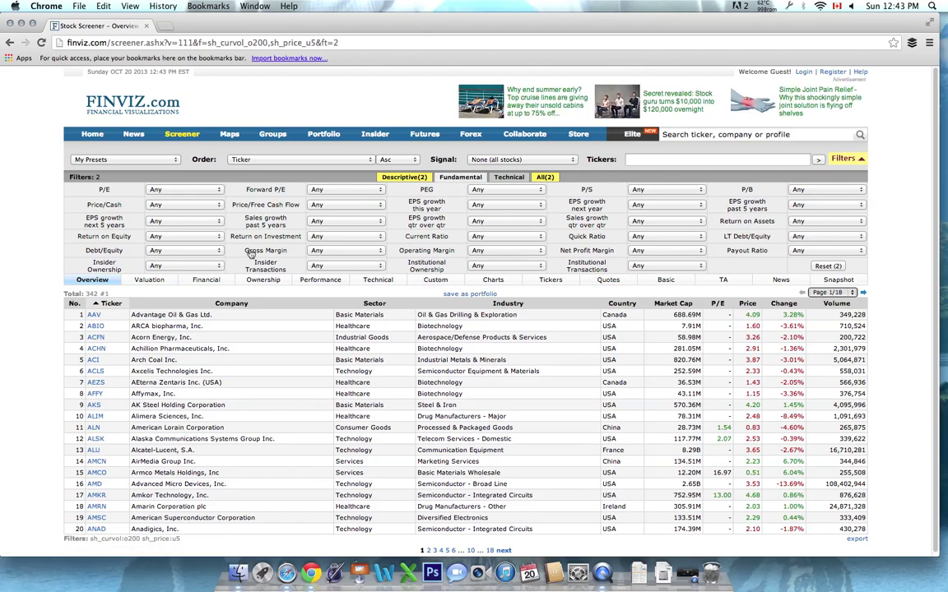
pyautogui.click(195, 253)
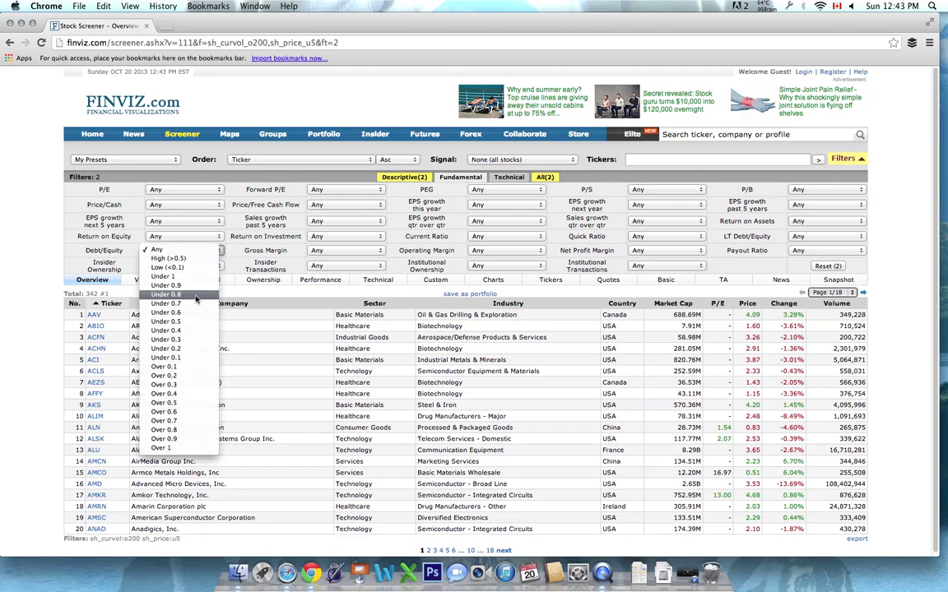
pyautogui.click(187, 322)
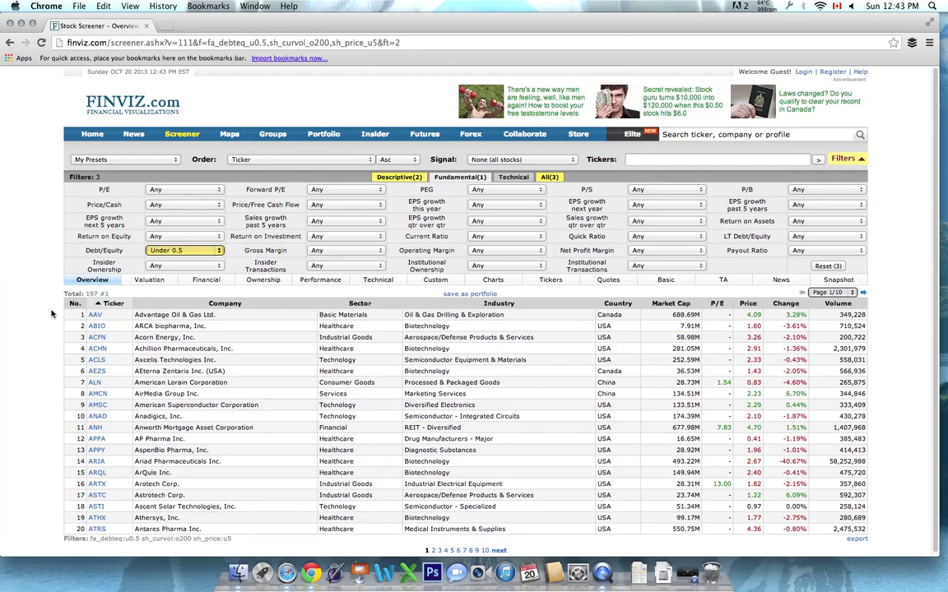
pyautogui.click(494, 237)
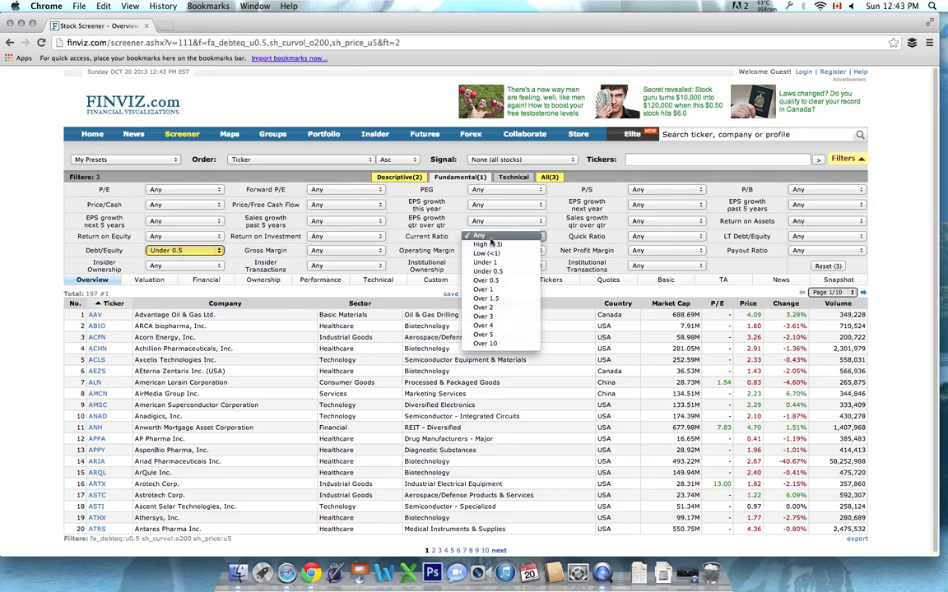
pyautogui.click(492, 301)
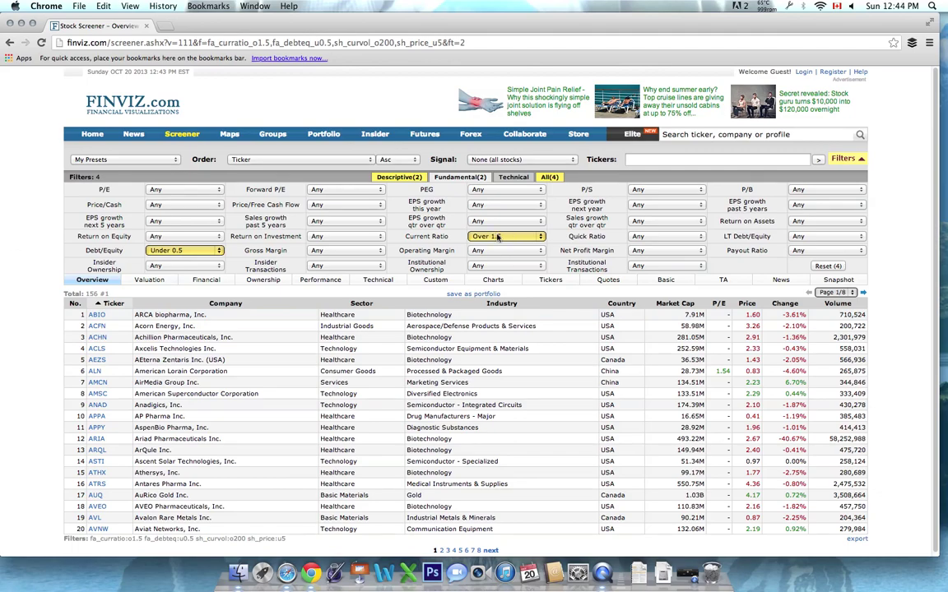
pyautogui.click(849, 191)
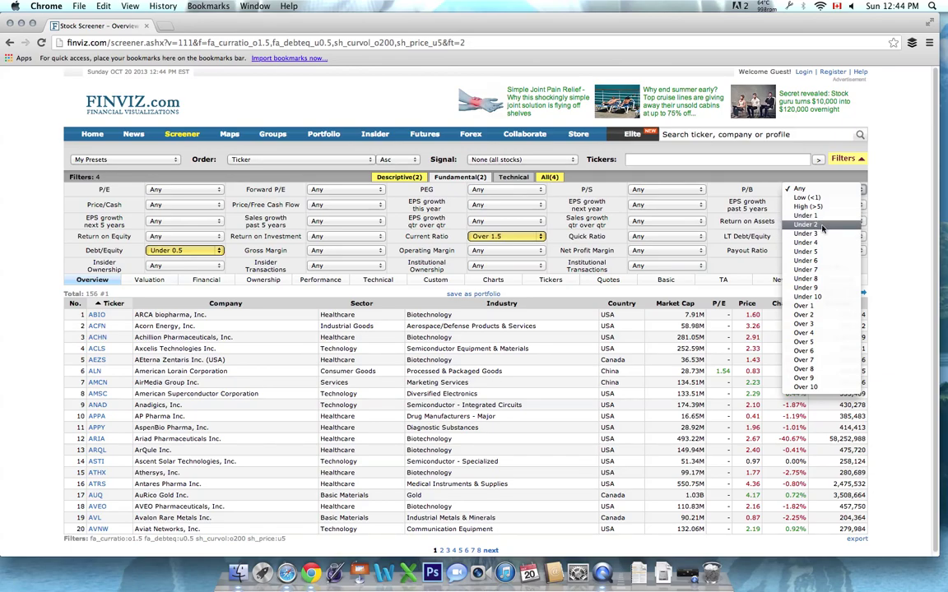
# Step: Add P/B Under 2, Positive ROE and P/E Under 15, leaving 16 stocks
pyautogui.click(820, 225)
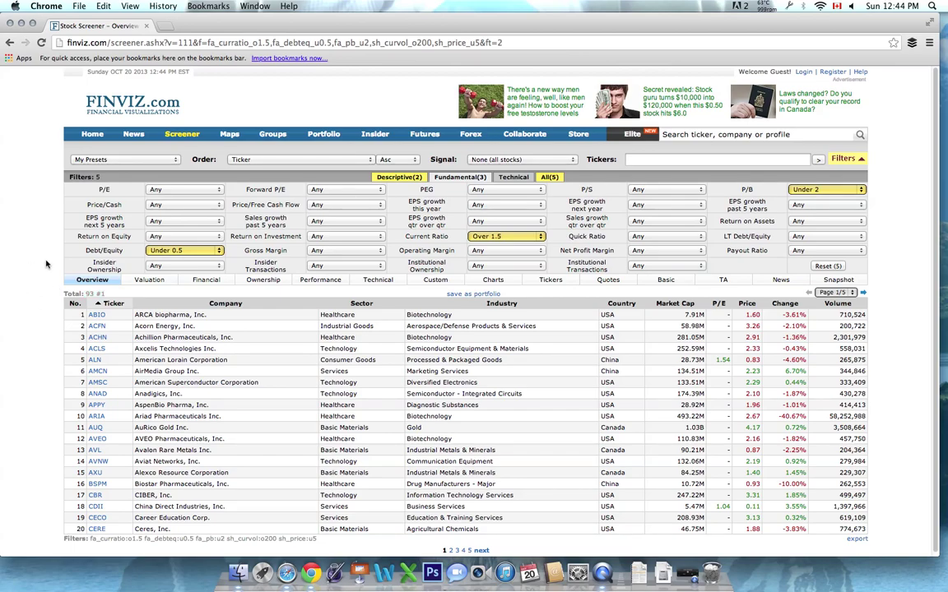
pyautogui.click(170, 237)
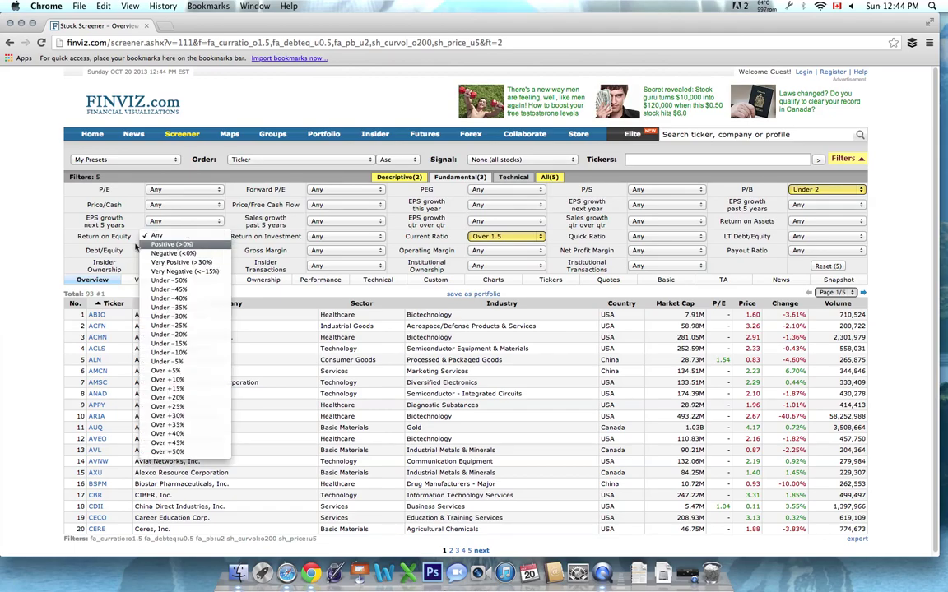
pyautogui.click(170, 245)
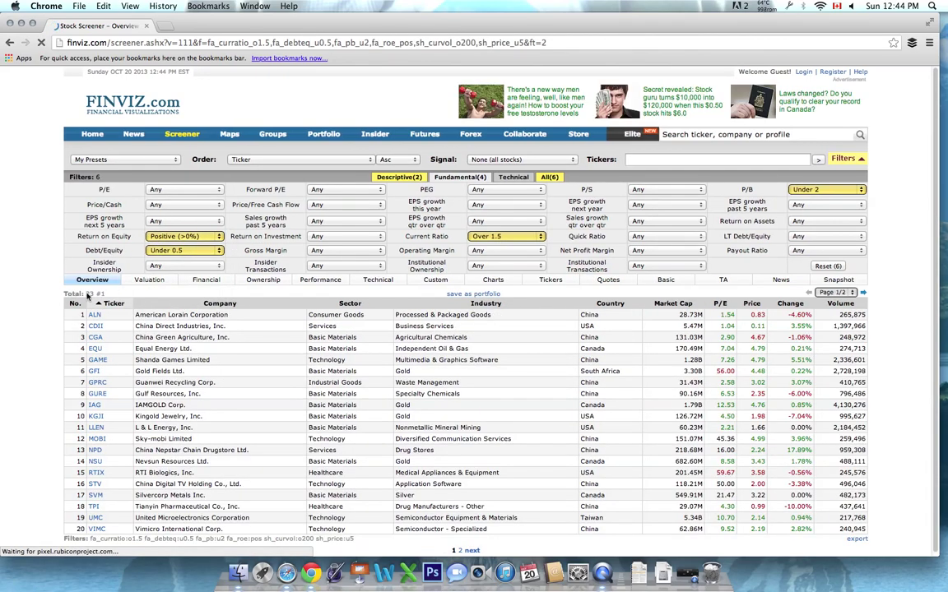
pyautogui.moveTo(87, 296); pyautogui.dragTo(84, 293)
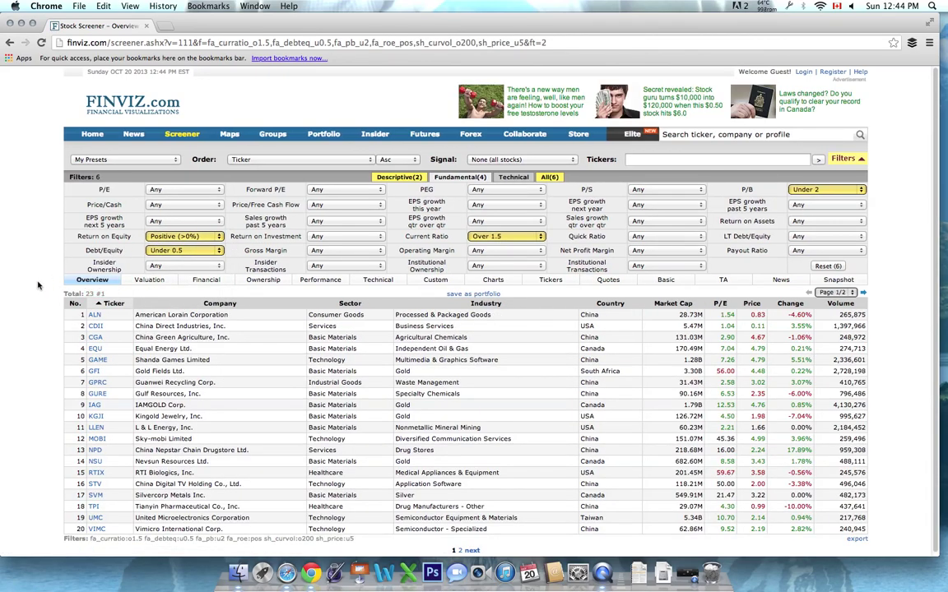
pyautogui.click(207, 190)
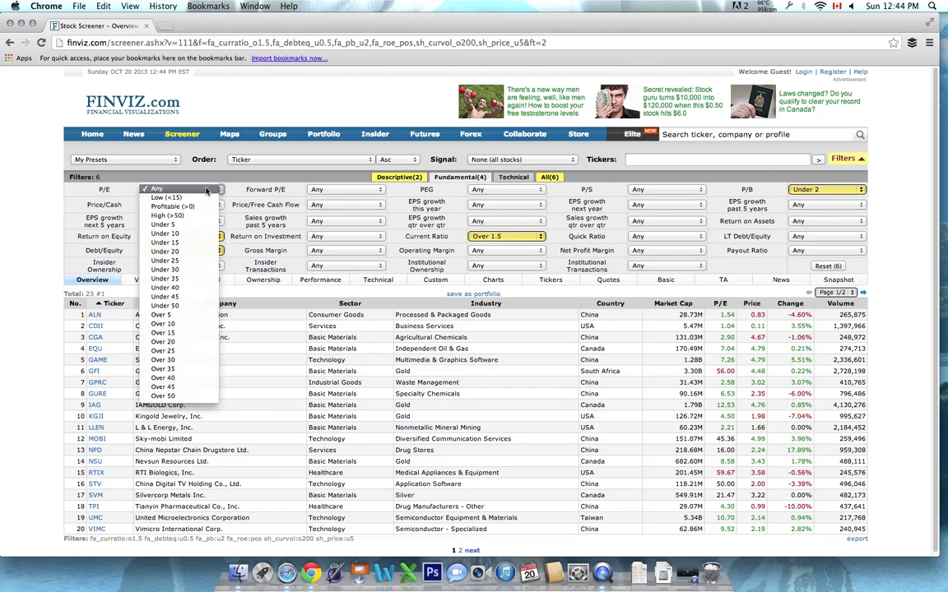
pyautogui.click(165, 243)
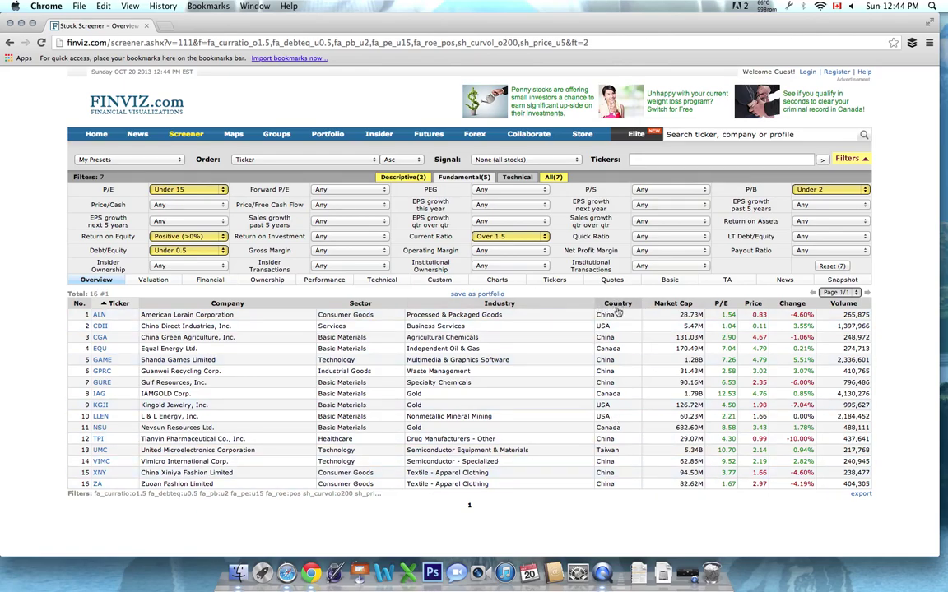
pyautogui.click(515, 181)
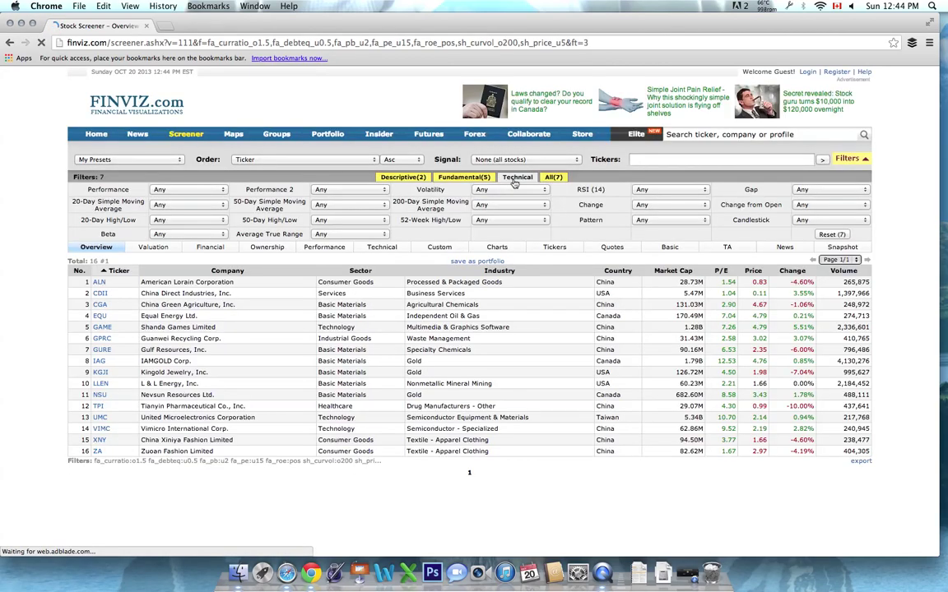
pyautogui.click(848, 190)
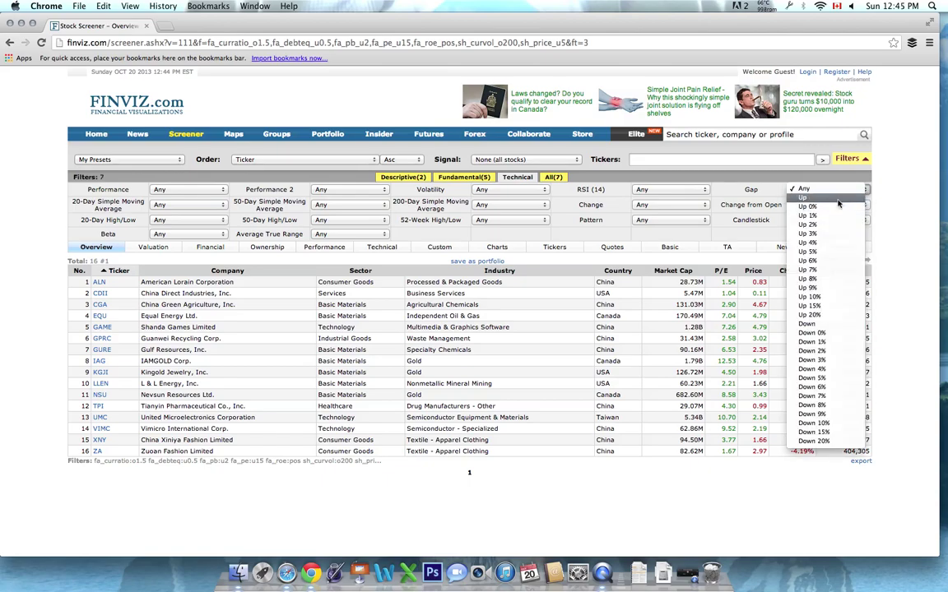
pyautogui.click(929, 199)
pyautogui.click(847, 220)
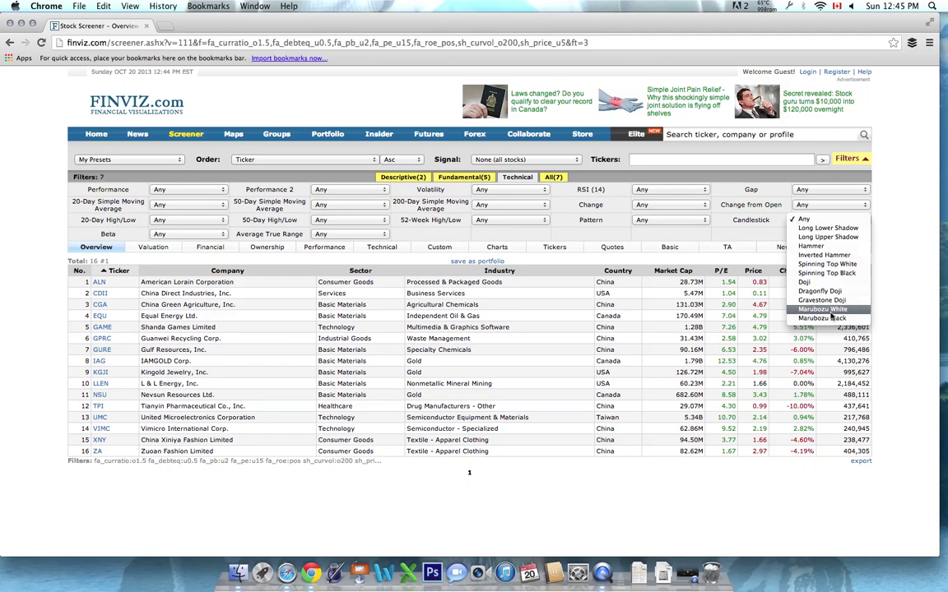
pyautogui.click(670, 220)
pyautogui.click(670, 220)
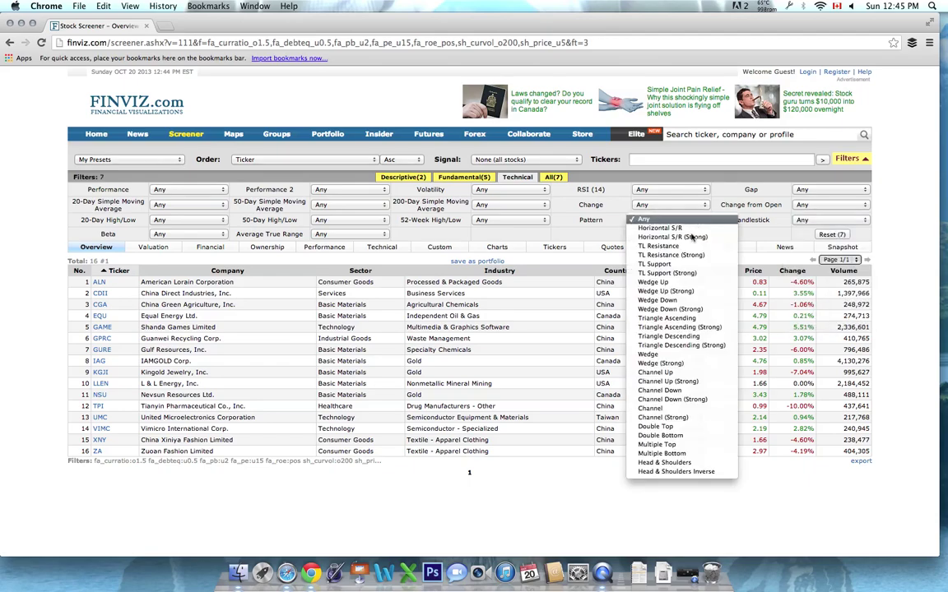
pyautogui.click(897, 229)
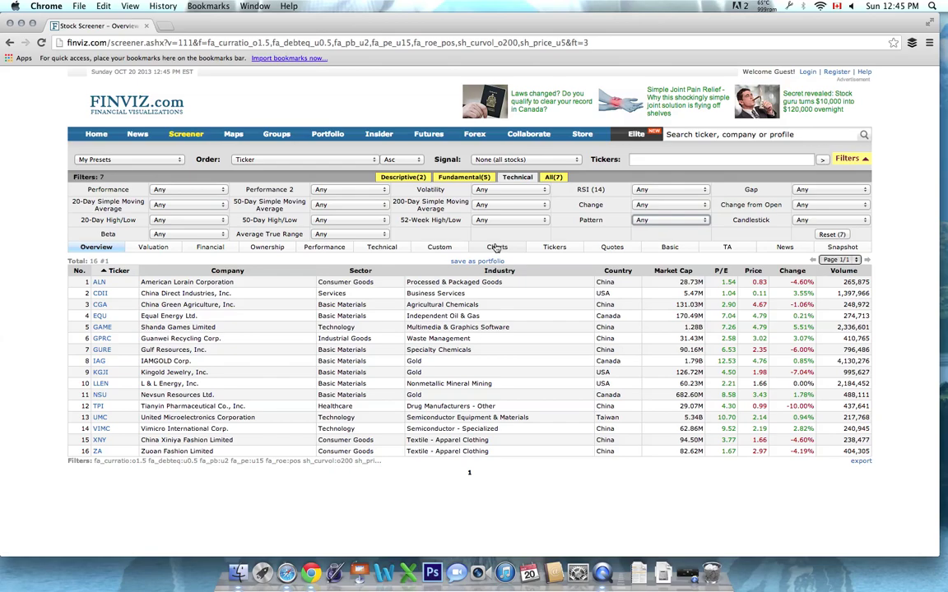
pyautogui.click(415, 178)
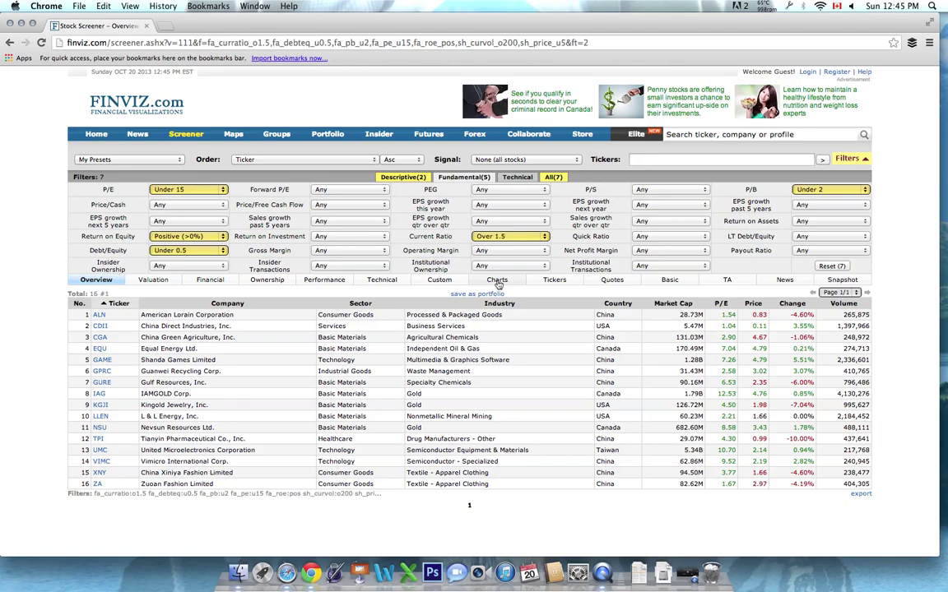
pyautogui.press('F12')
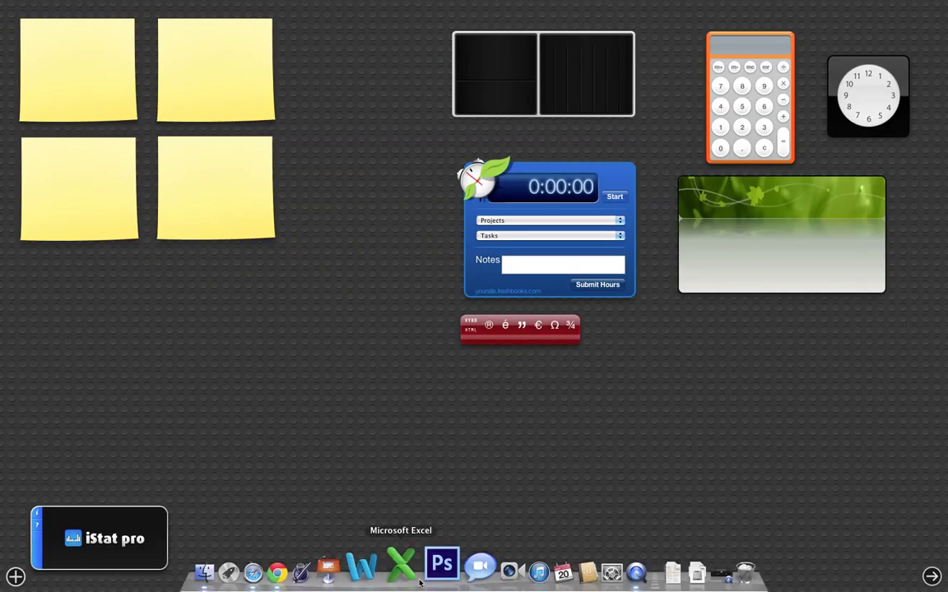
pyautogui.click(931, 577)
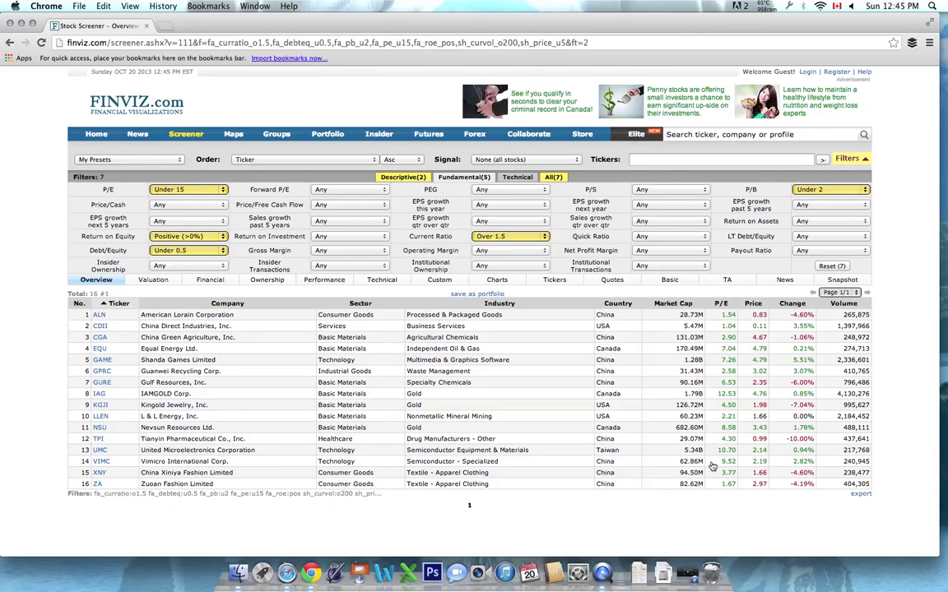
pyautogui.click(522, 179)
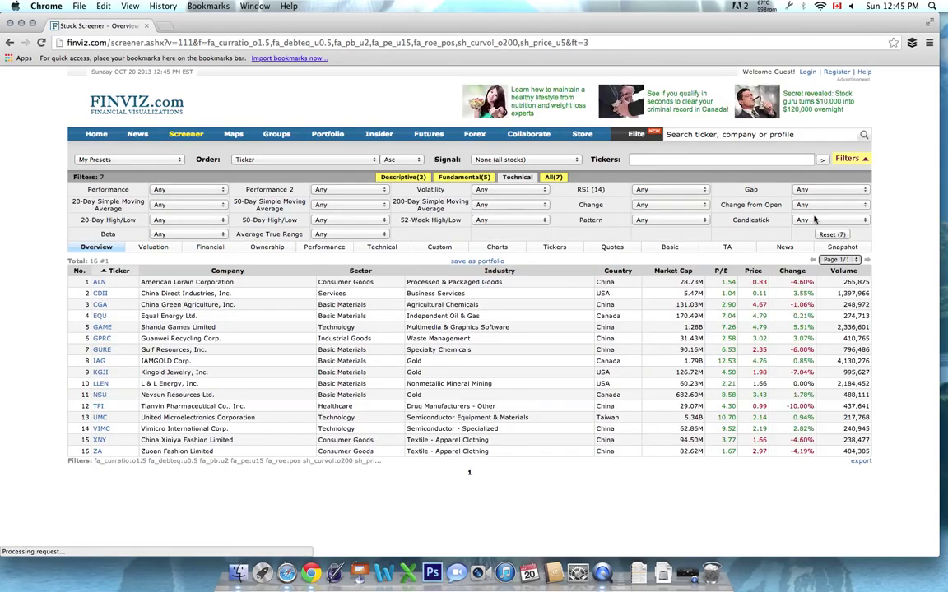
pyautogui.click(815, 220)
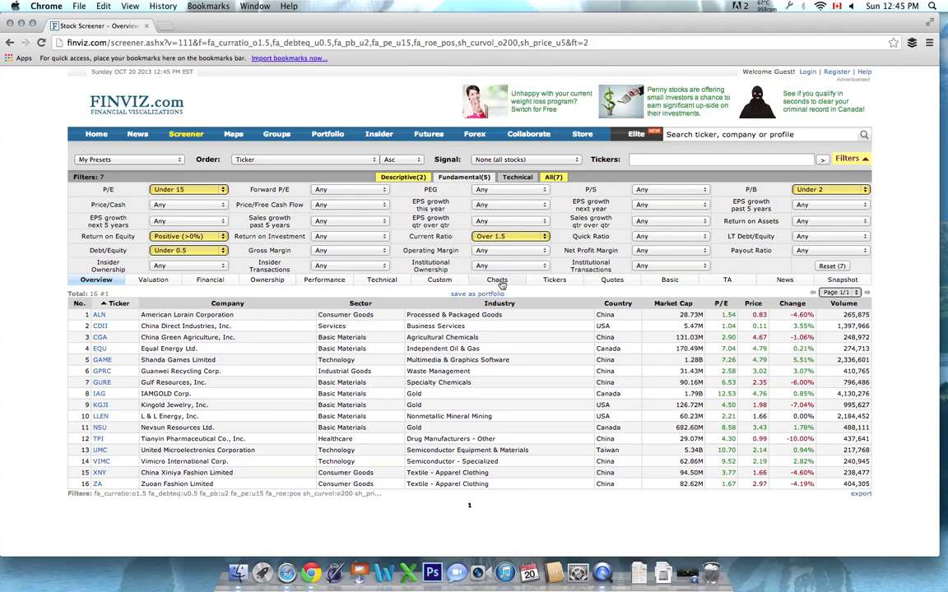
pyautogui.click(498, 281)
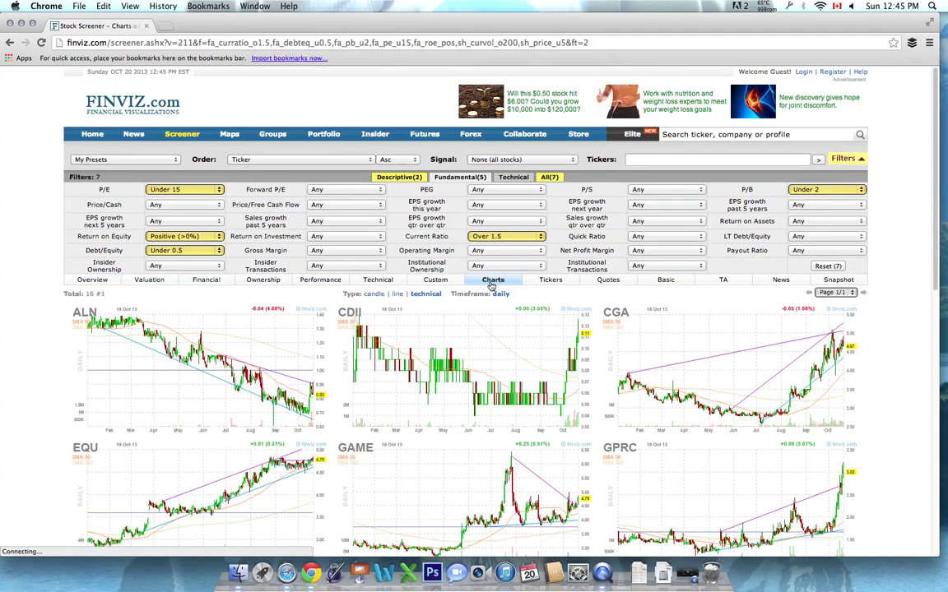
pyautogui.scroll(-1, 331, 304)
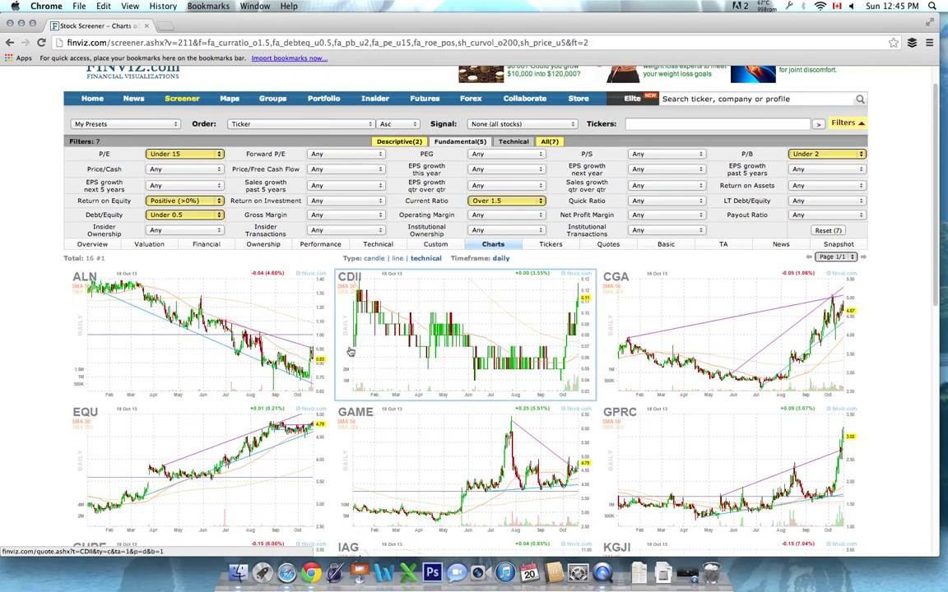
pyautogui.scroll(-1, 350, 351)
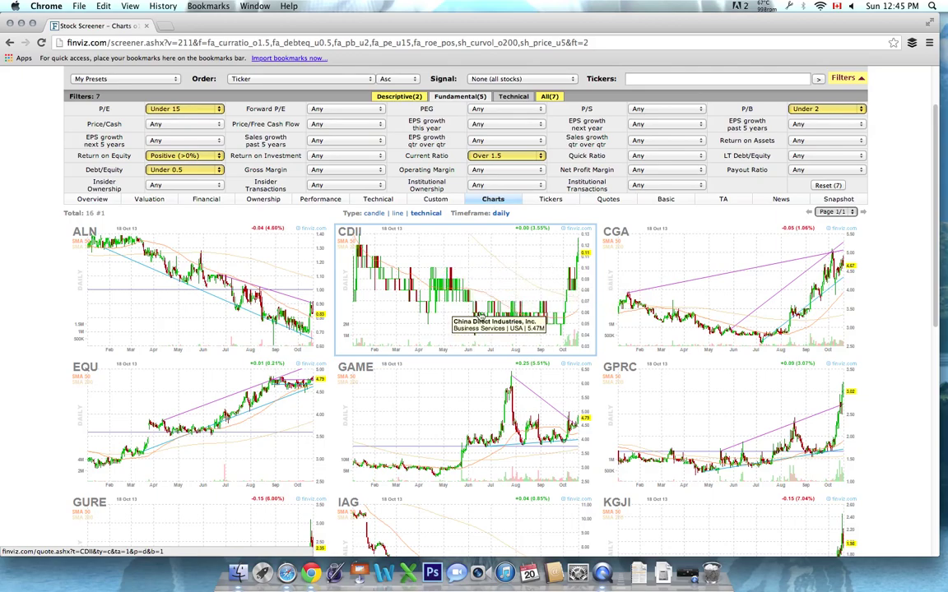
pyautogui.scroll(-2, 560, 305)
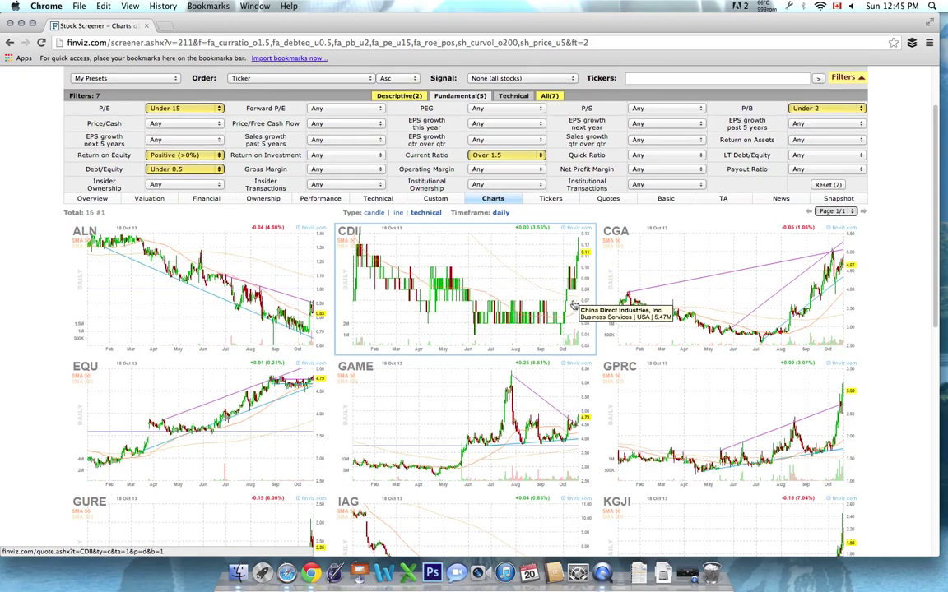
pyautogui.scroll(-5, 566, 320)
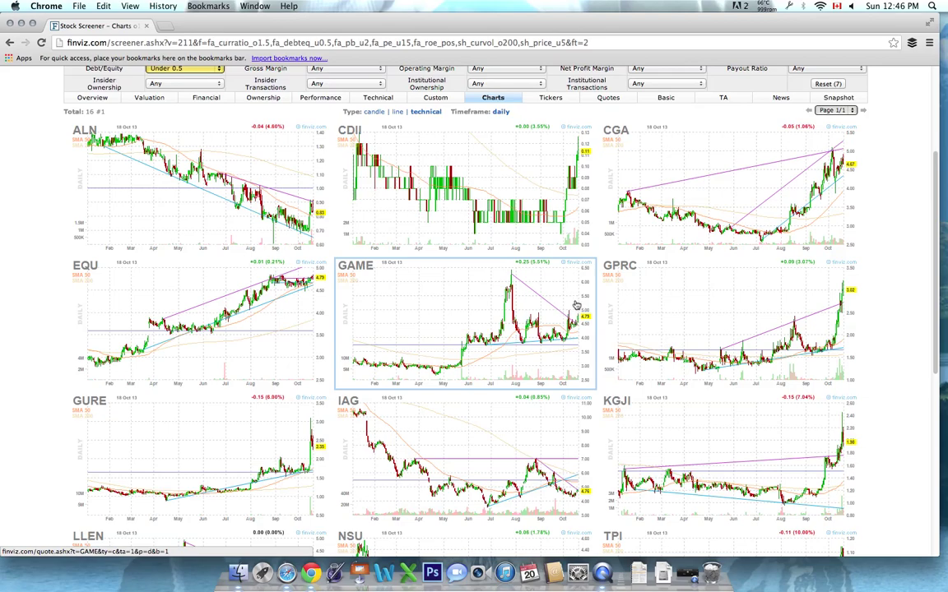
pyautogui.scroll(-2, 543, 315)
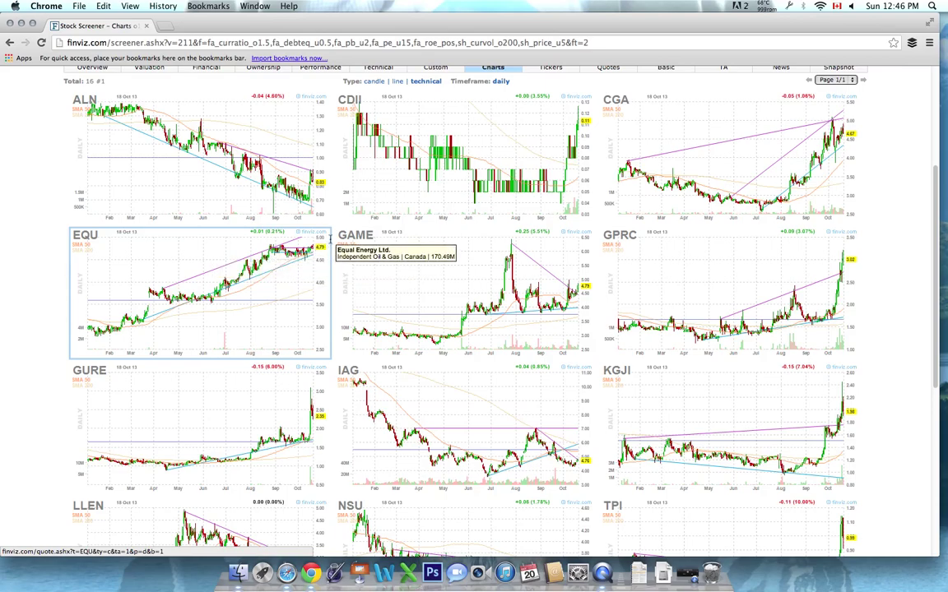
pyautogui.scroll(-3, 101, 372)
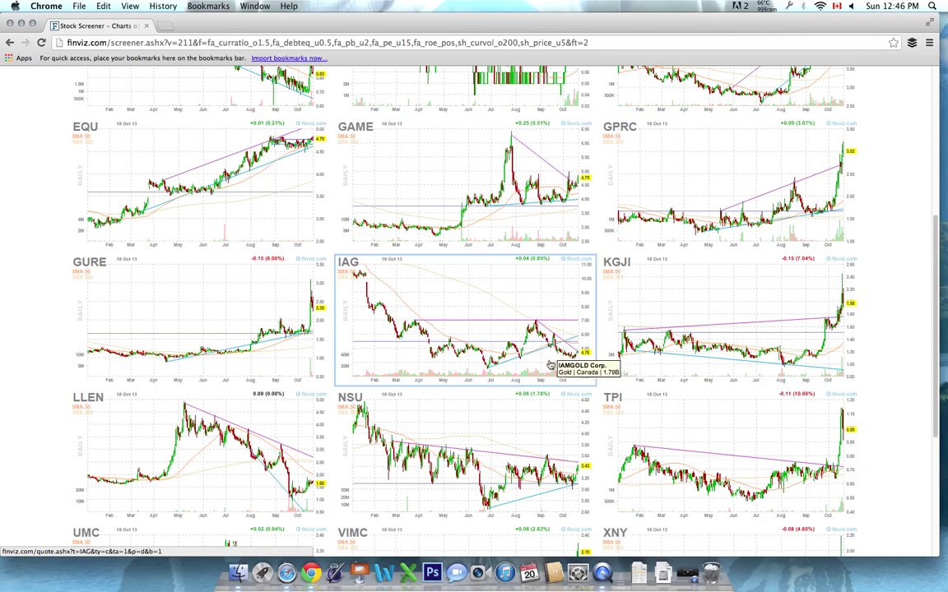
pyautogui.scroll(-1, 549, 374)
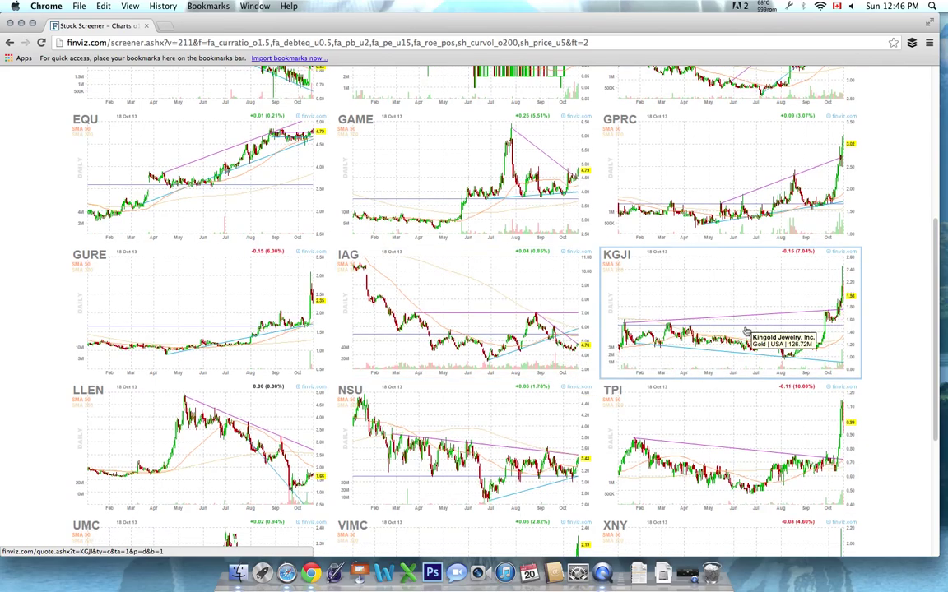
pyautogui.scroll(-5, 744, 334)
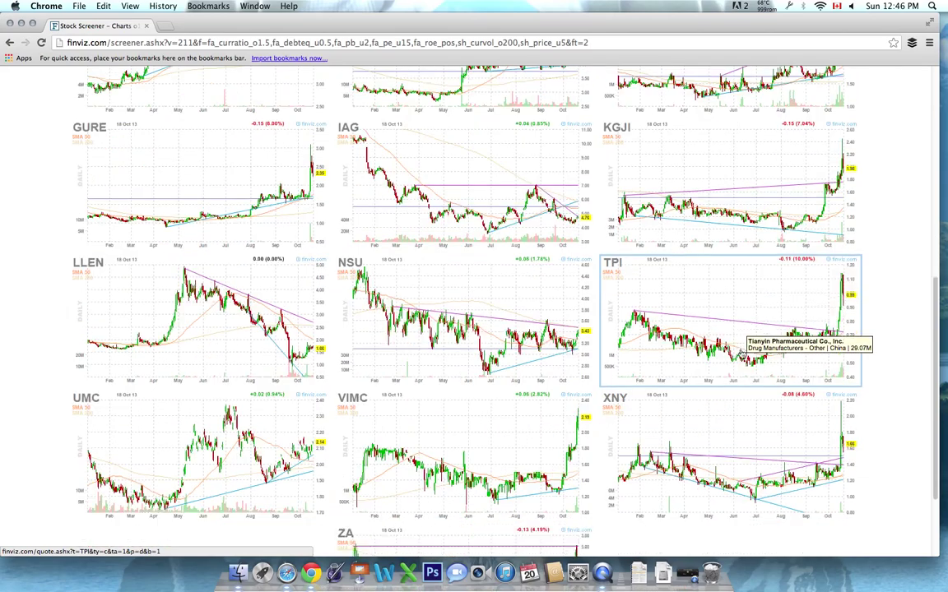
pyautogui.scroll(-2, 744, 352)
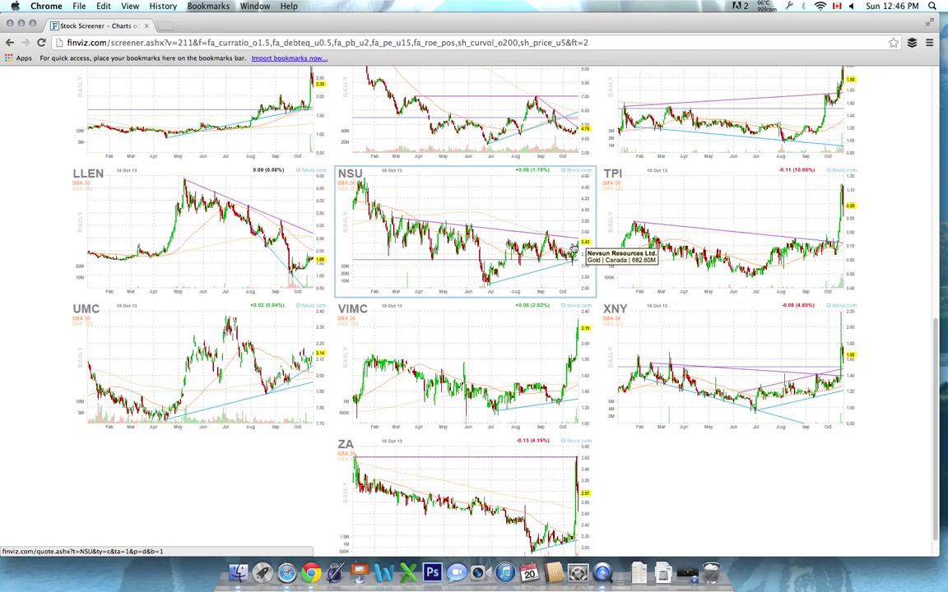
pyautogui.scroll(-1, 549, 243)
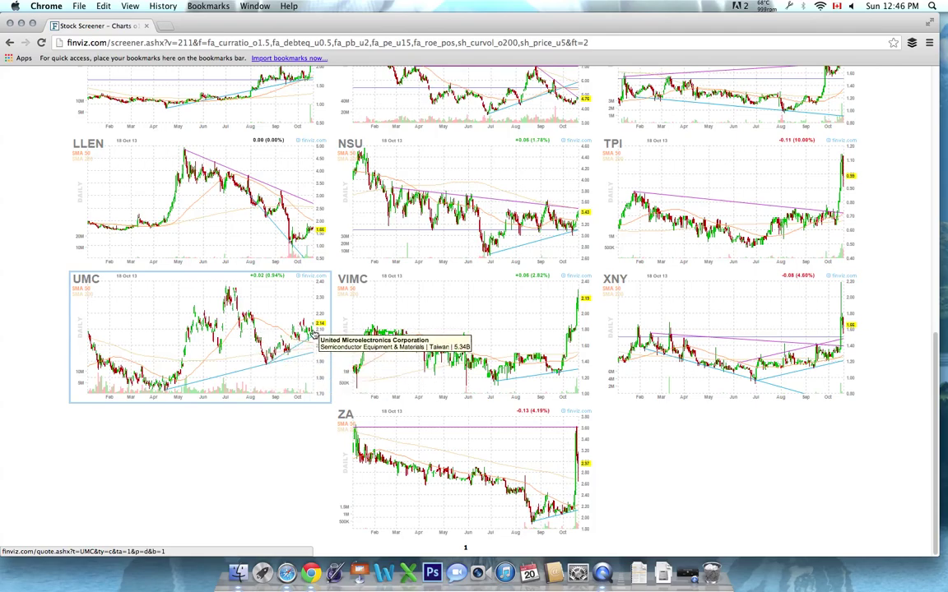
pyautogui.scroll(10, 308, 313)
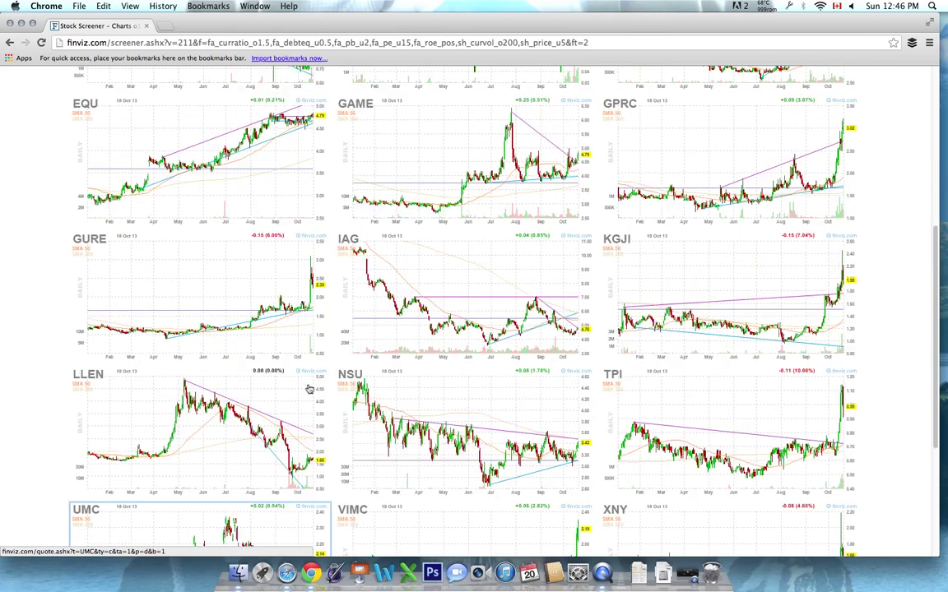
pyautogui.scroll(1, 311, 388)
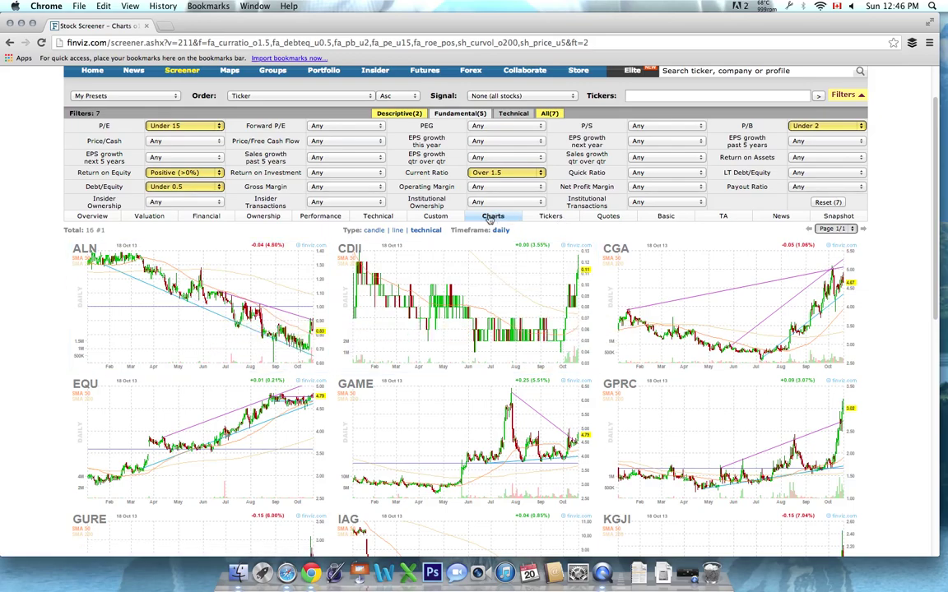
pyautogui.scroll(-2, 675, 325)
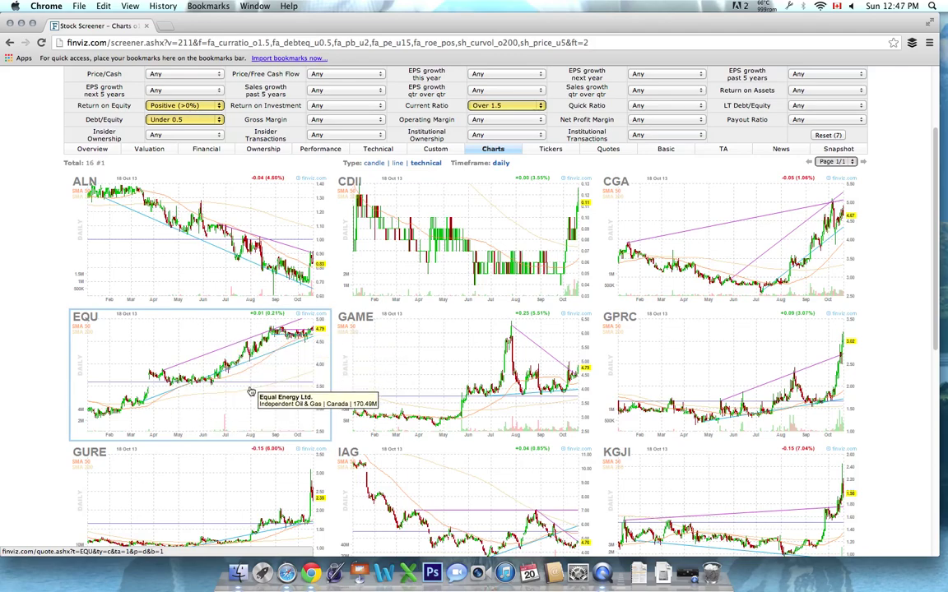
pyautogui.scroll(2, 201, 388)
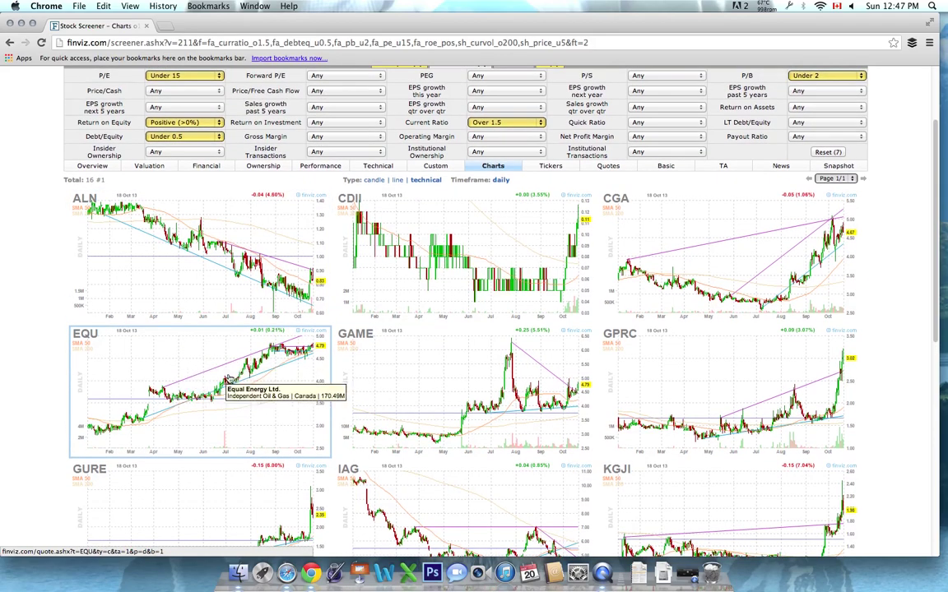
pyautogui.scroll(-2, 246, 362)
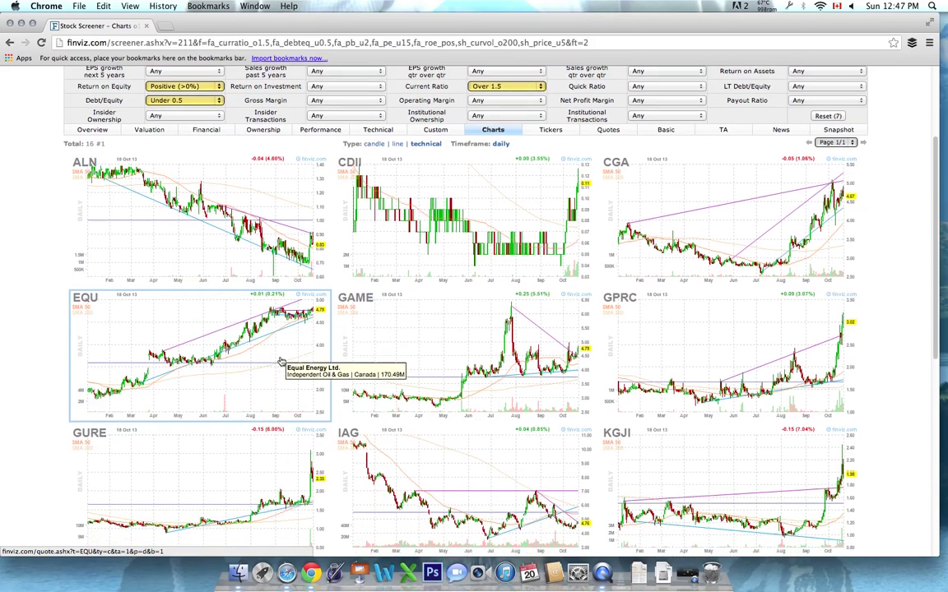
pyautogui.scroll(-1, 239, 353)
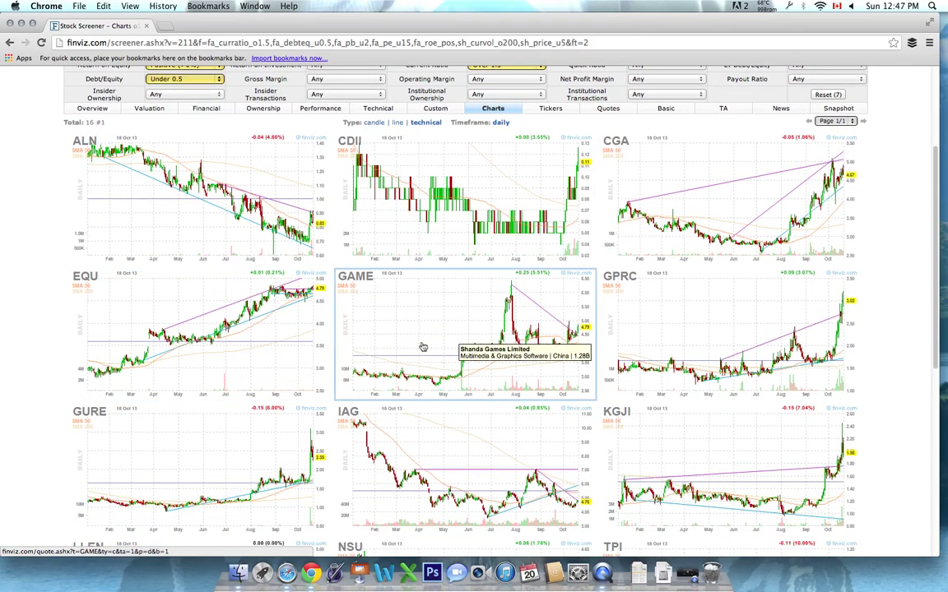
pyautogui.scroll(-4, 386, 346)
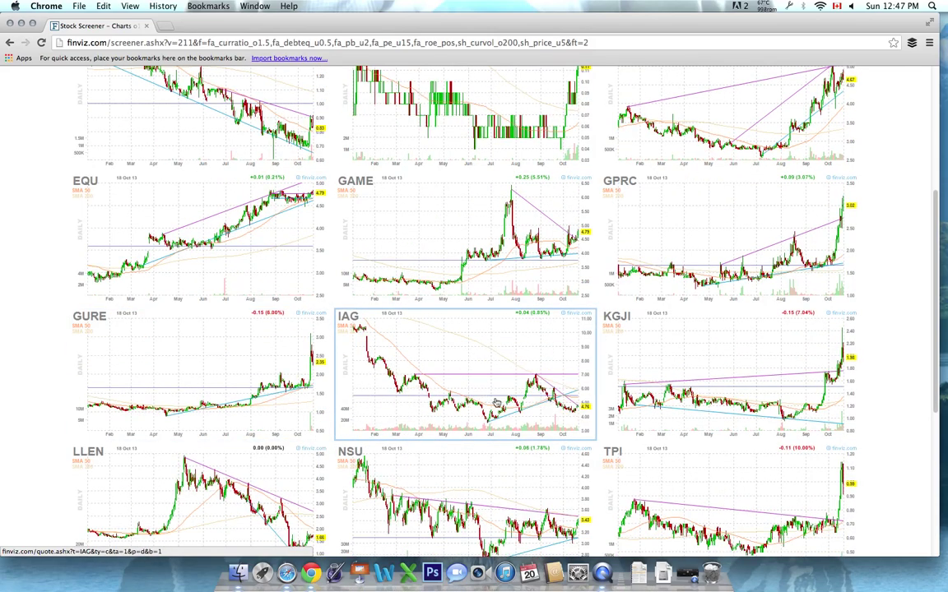
pyautogui.scroll(3, 510, 370)
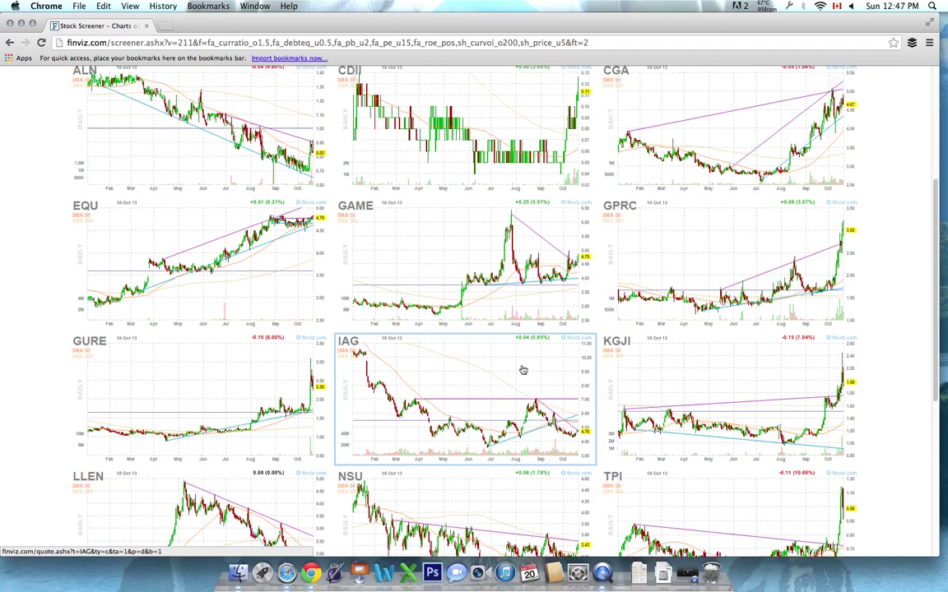
pyautogui.scroll(-4, 533, 395)
pyautogui.scroll(-10, 533, 402)
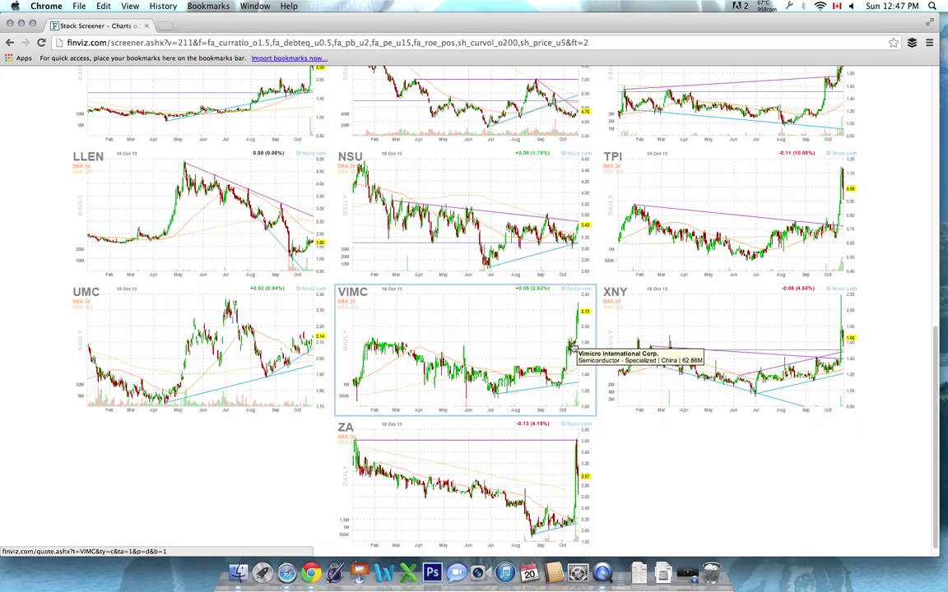
# Step: Set Market Cap to Micro, leaving 8 charts (CGA through ZA), and show the Descriptive(3) filters
pyautogui.press('super+bracketleft')
pyautogui.scroll(-5, 309, 298)
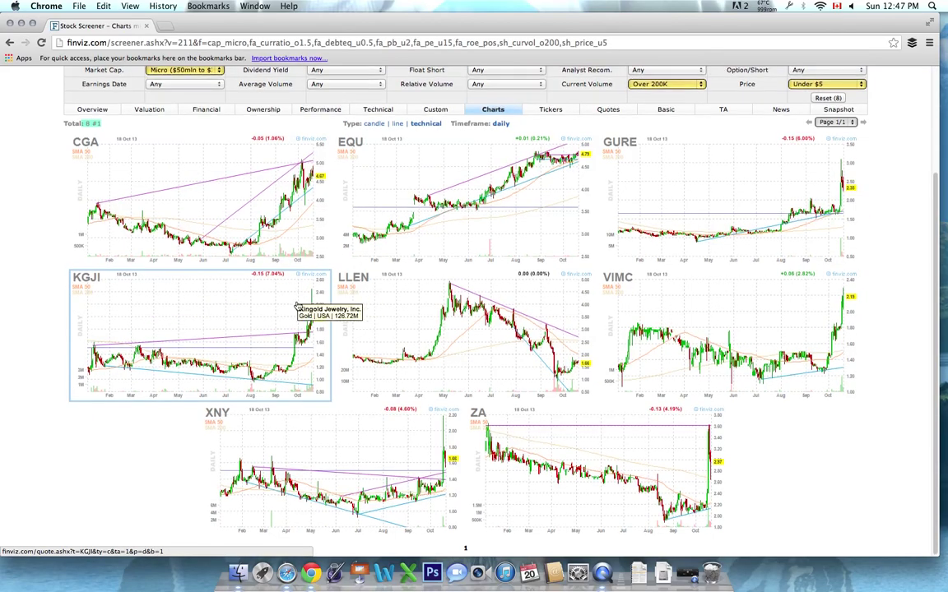
pyautogui.scroll(5, 310, 297)
pyautogui.scroll(-5, 320, 321)
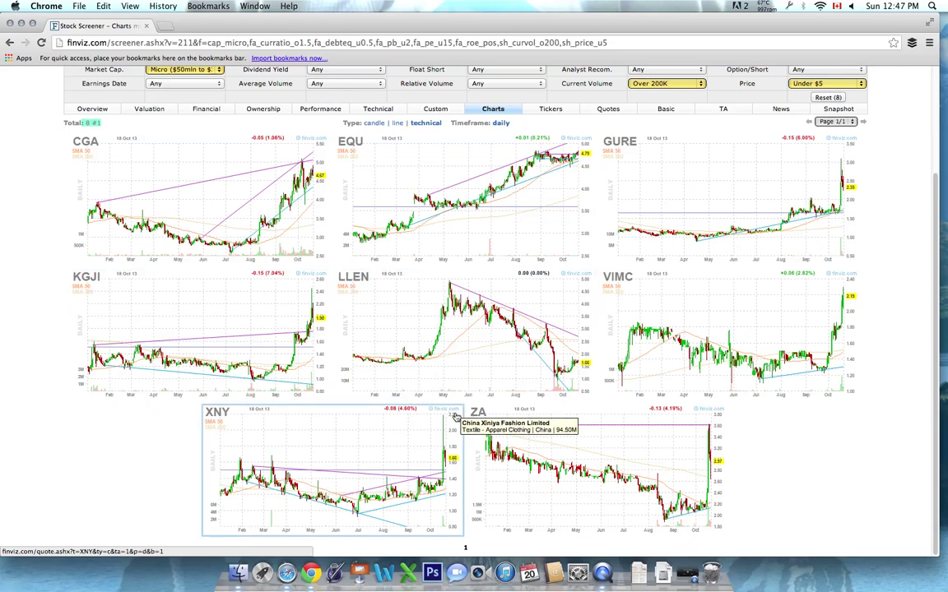
pyautogui.scroll(5, 453, 362)
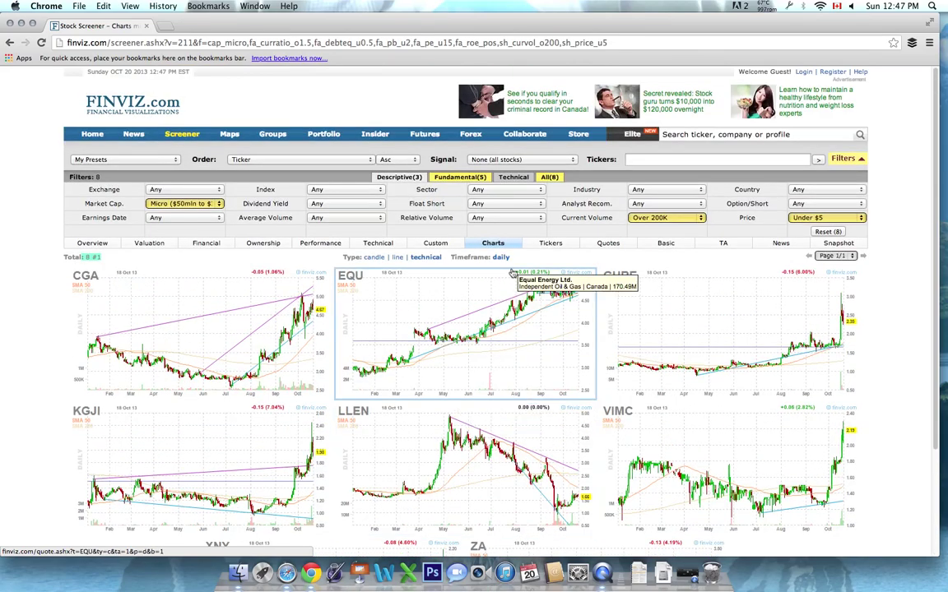
pyautogui.click(404, 180)
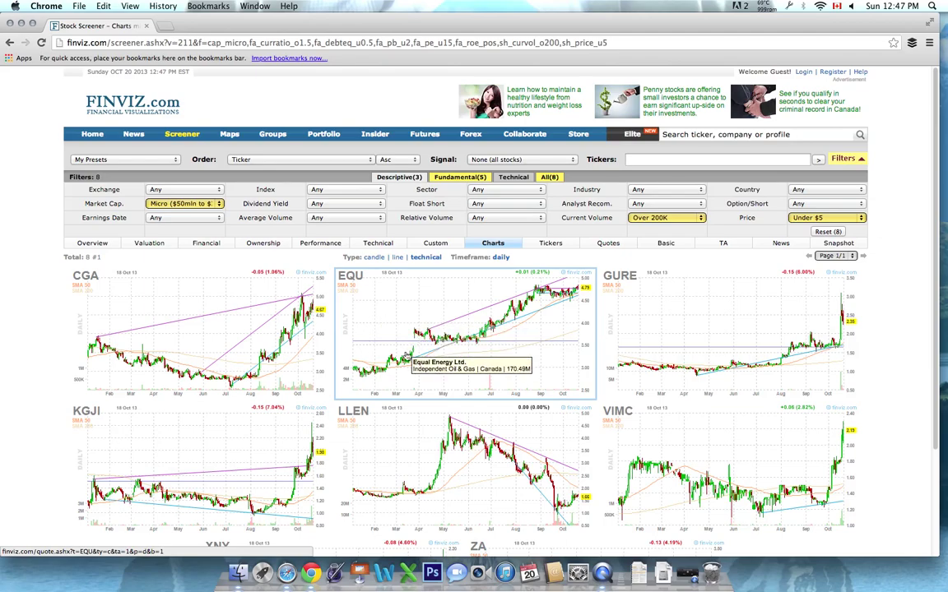
pyautogui.scroll(-3, 409, 355)
pyautogui.scroll(3, 356, 369)
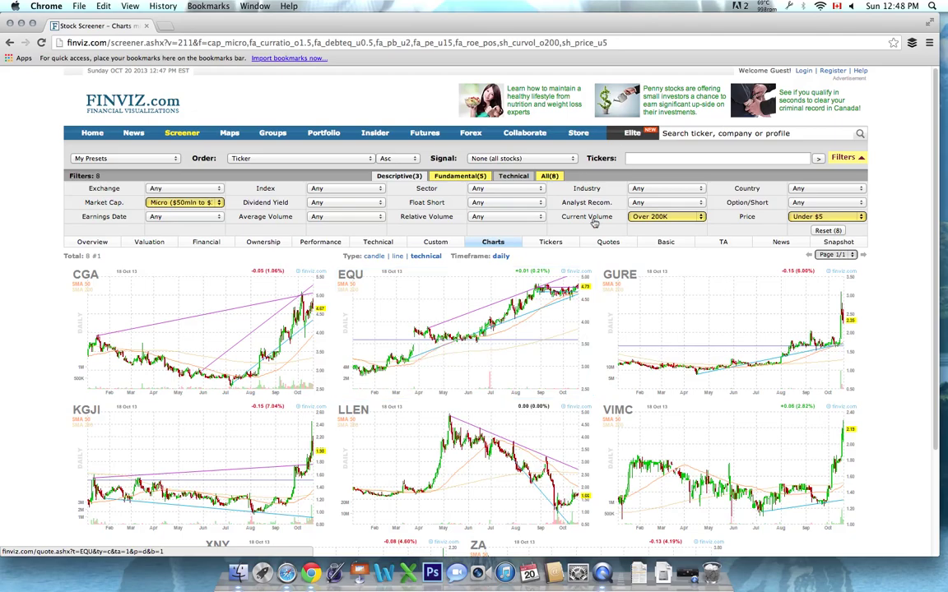
# Step: Keep Price at Under $5 and display the Fundamental(5) criteria, including P/E Under 15 and P/B Under 2
pyautogui.click(856, 217)
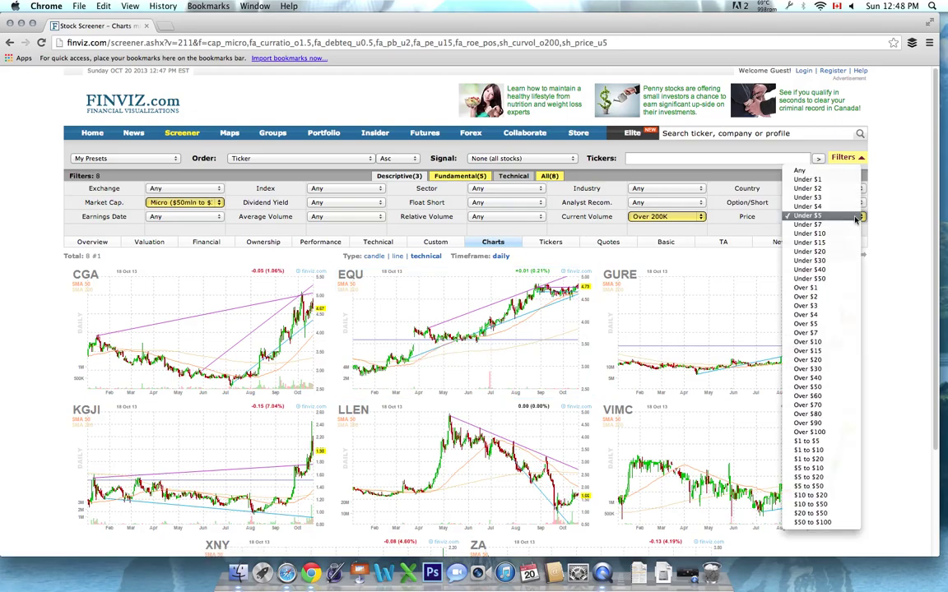
pyautogui.click(809, 216)
pyautogui.click(460, 176)
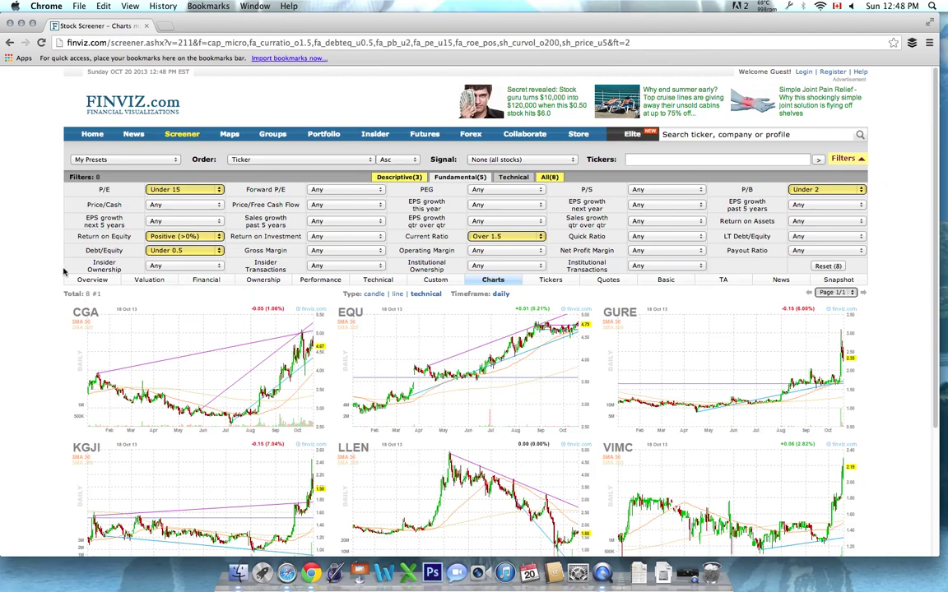
pyautogui.scroll(-2, 64, 272)
pyautogui.scroll(-1, 54, 283)
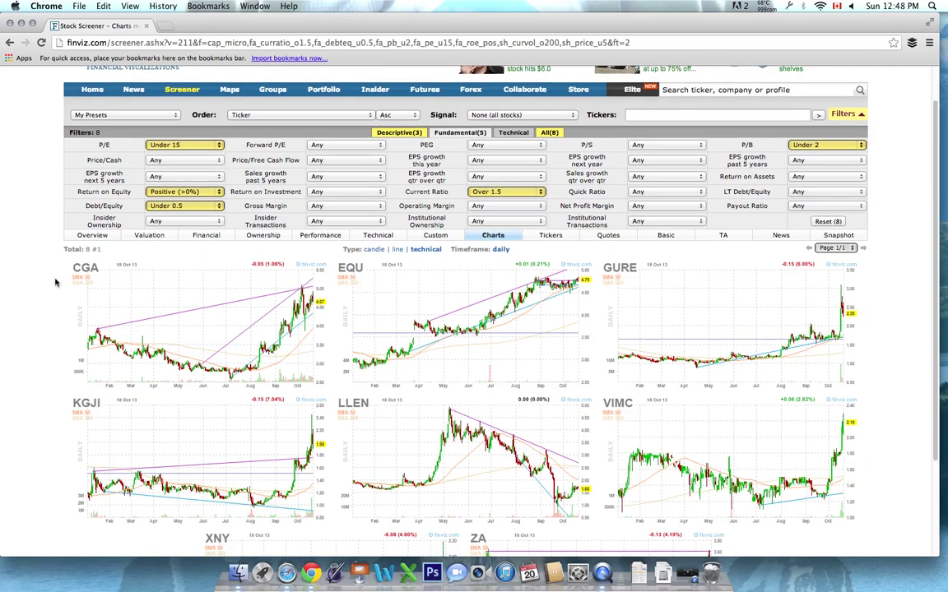
pyautogui.scroll(-1, 47, 287)
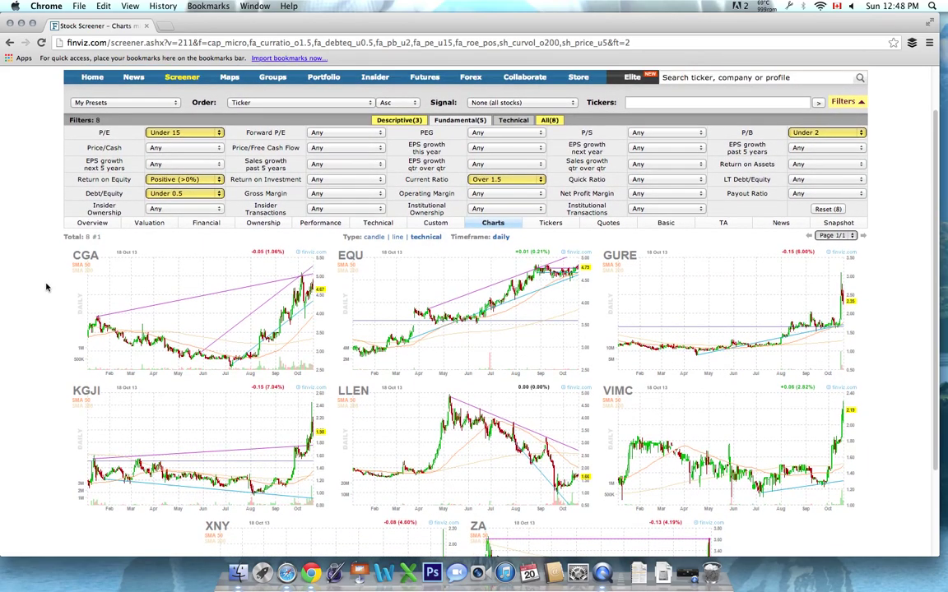
pyautogui.scroll(-1, 46, 287)
pyautogui.scroll(5, 44, 293)
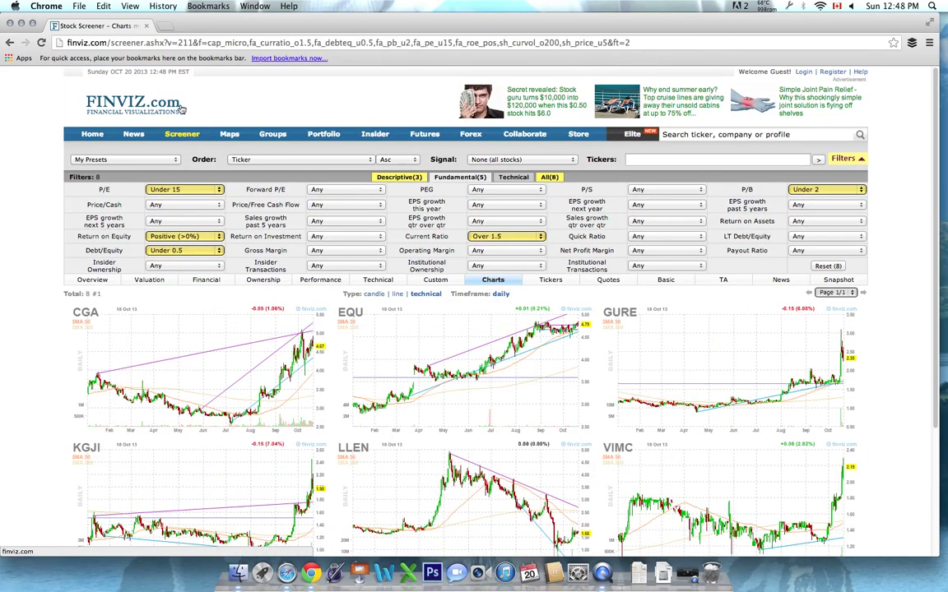